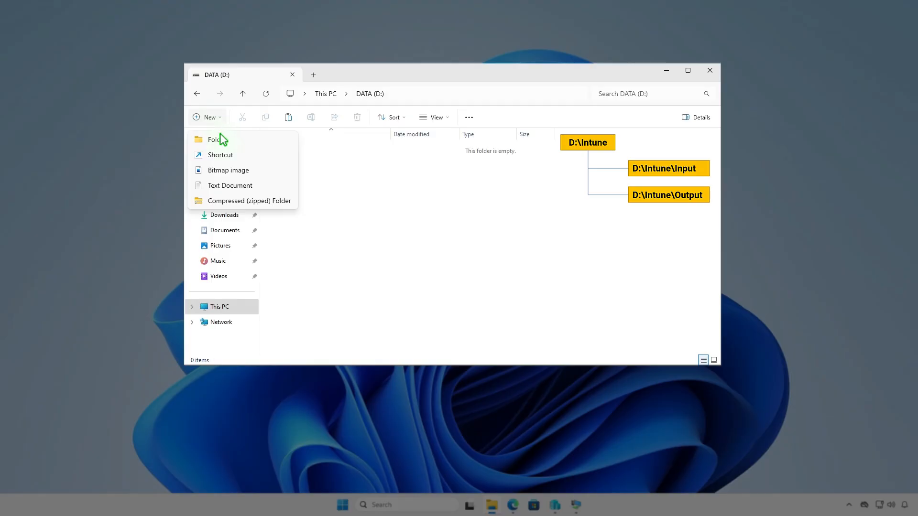
# - Create a new folder named Intune on drive D: and open it
pyautogui.click(235, 138)
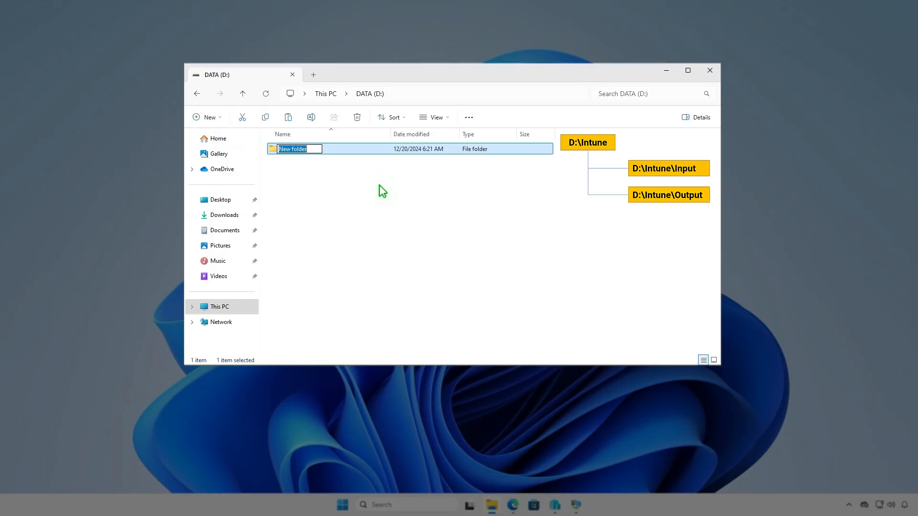
pyautogui.write('Intune')
pyautogui.press('Return')
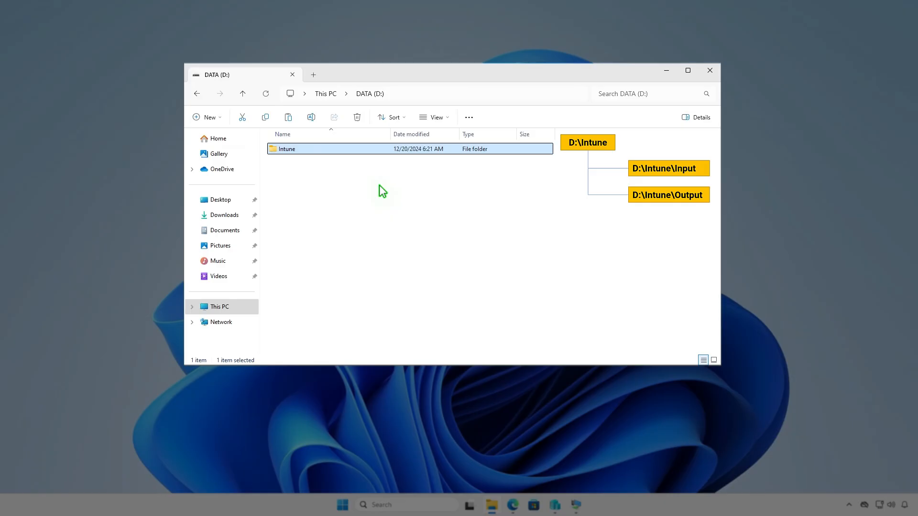
pyautogui.press('Return')
# - Create a subfolder named Input inside the Intune folder
pyautogui.rightClick(379, 185)
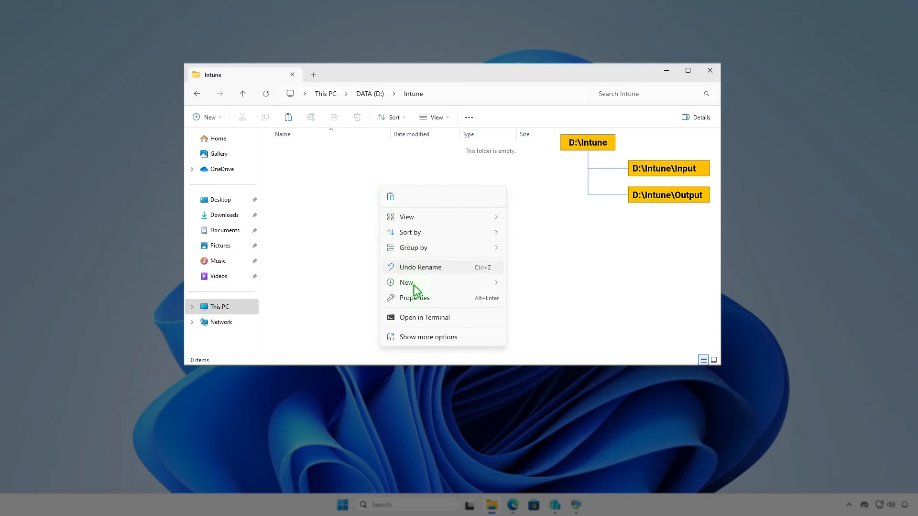
pyautogui.moveTo(430, 283)
pyautogui.click(534, 281)
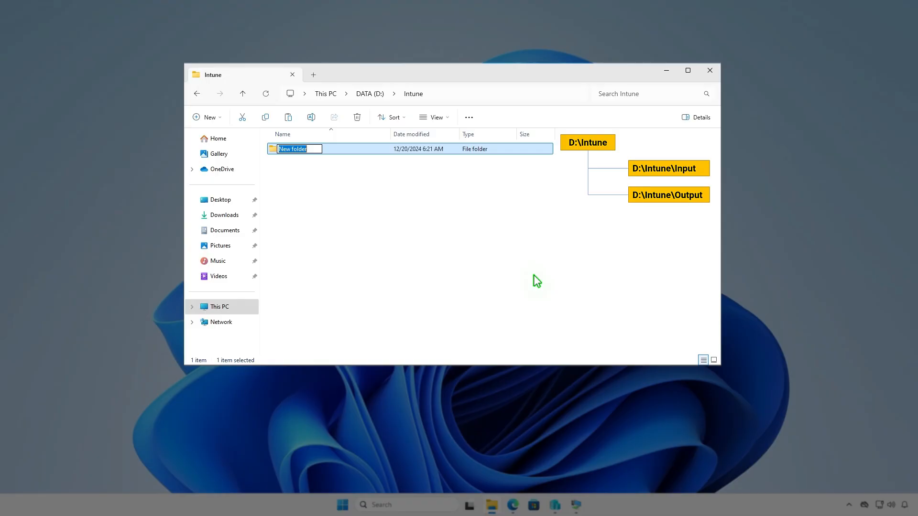
pyautogui.write('Input')
pyautogui.press('Return')
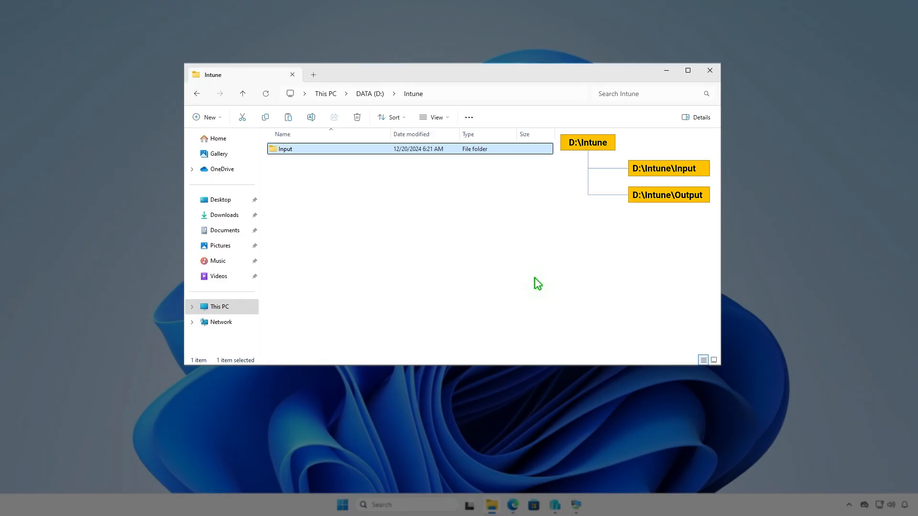
# - Create a second subfolder named Output inside the Intune folder
pyautogui.hotkey('ctrl', 'shift', 'n')
pyautogui.write('Ou')
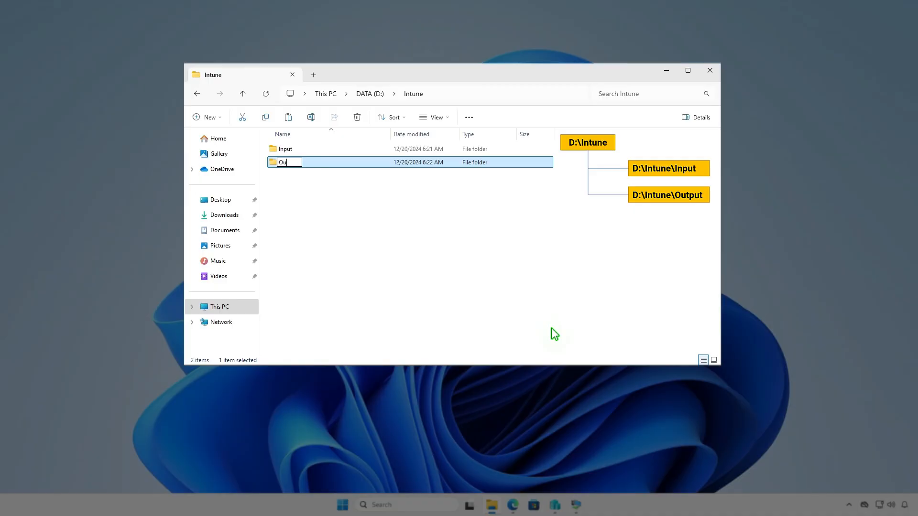
pyautogui.write('tput')
pyautogui.click(498, 256)
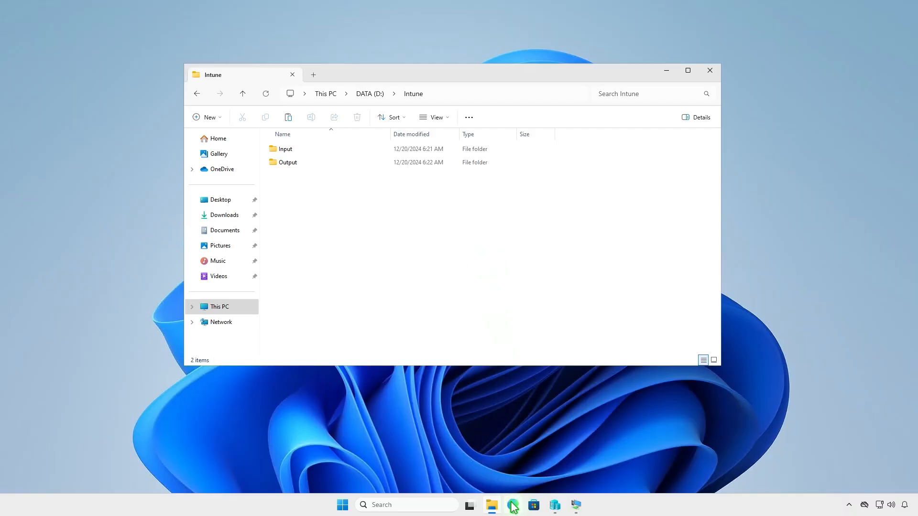
# - In the browser, open the latest Microsoft-Win32-Content-Prep-Tool release on GitHub and download its Source code (zip)
pyautogui.click(513, 505)
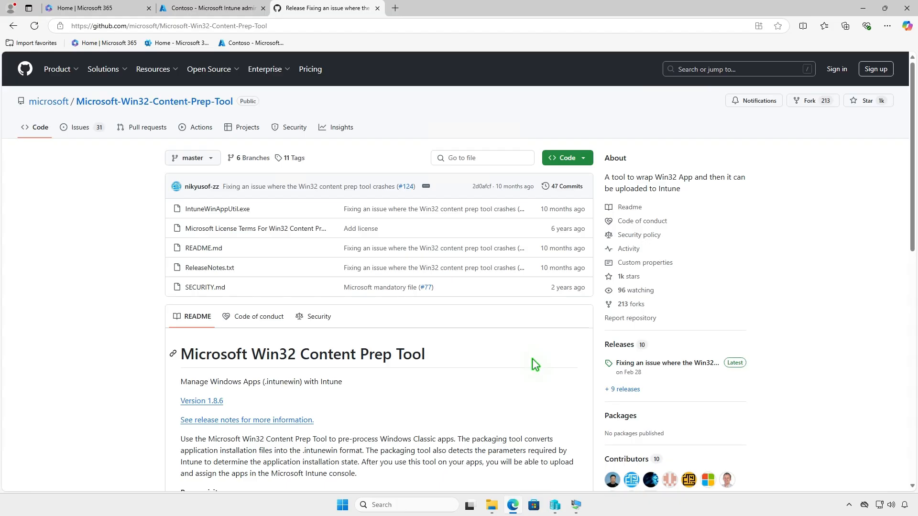
pyautogui.click(692, 364)
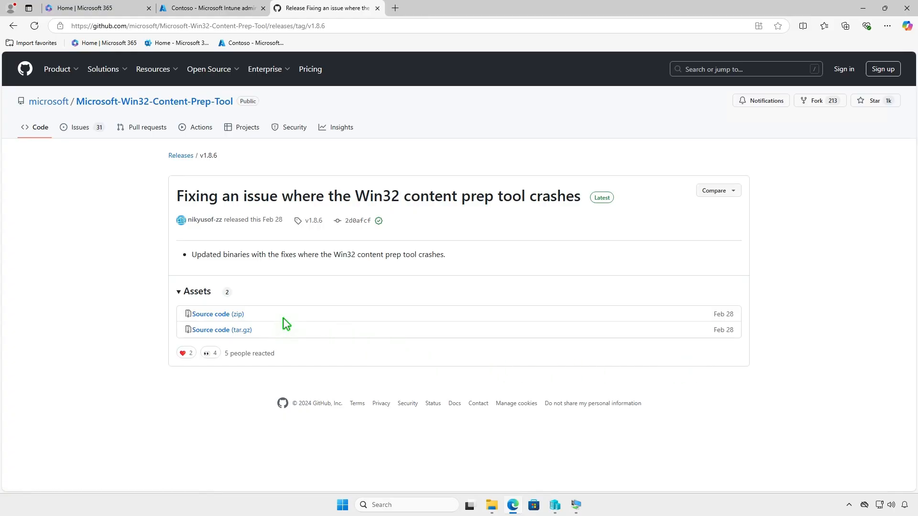
pyautogui.click(238, 314)
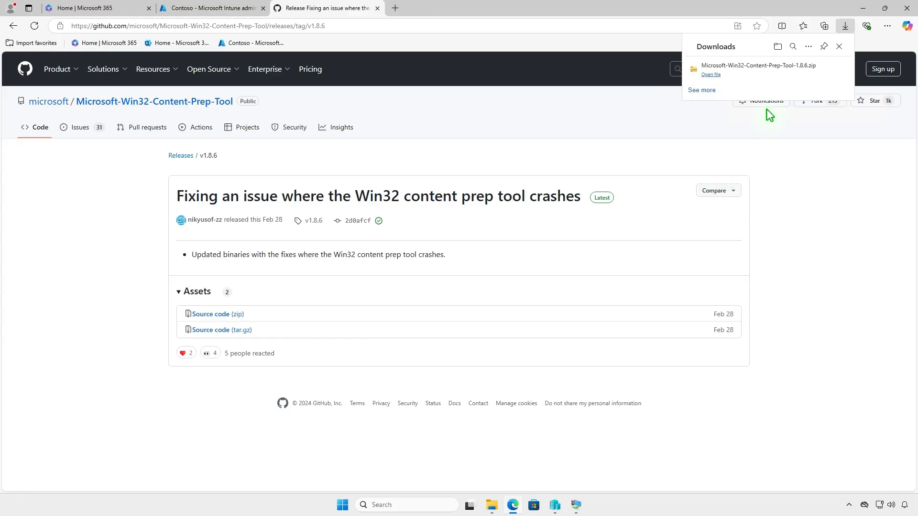
# - Open the downloaded Microsoft-Win32-Content-Prep-Tool-1.8.6.zip location and extract all files to the default destination
pyautogui.click(813, 74)
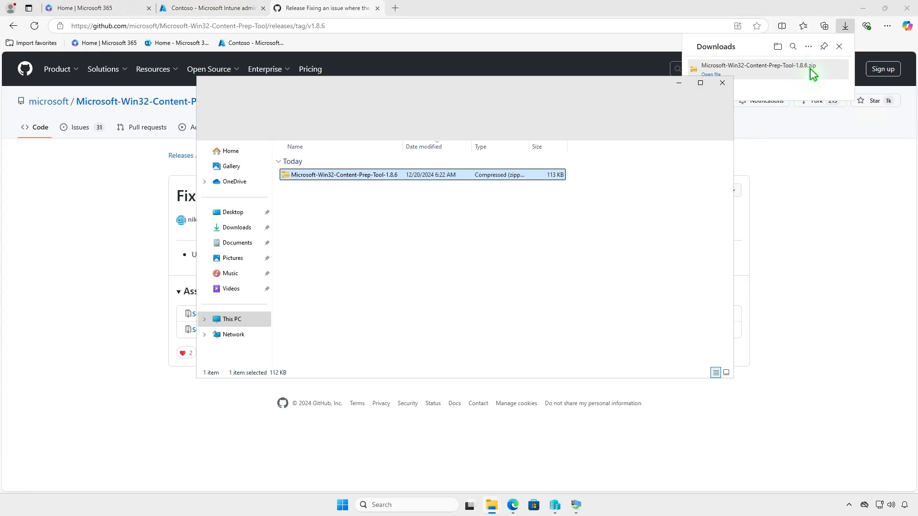
pyautogui.click(865, 9)
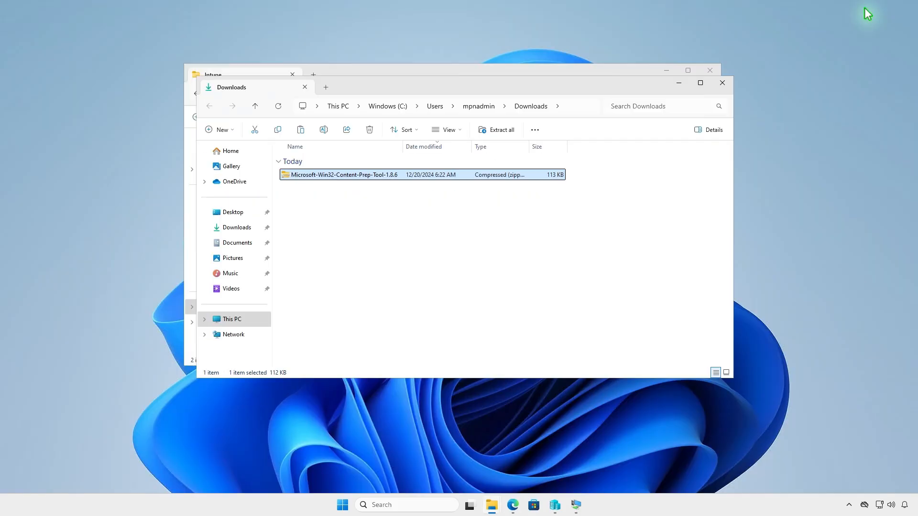
pyautogui.click(501, 131)
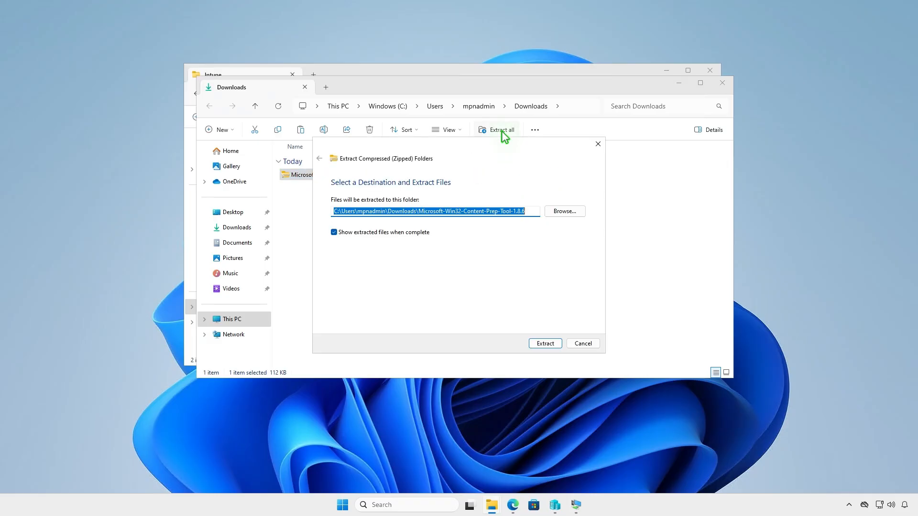
pyautogui.click(541, 342)
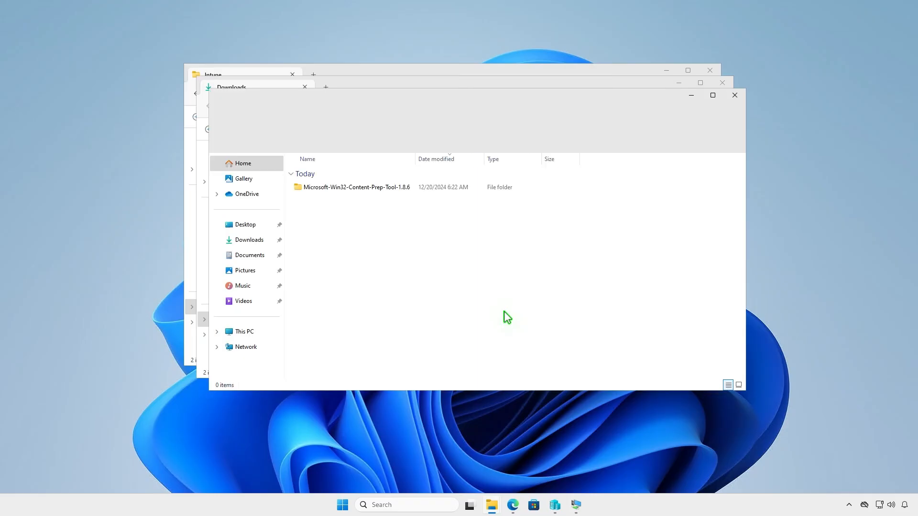
# - Open the extracted Microsoft-Win32-Content-Prep-Tool-1.8.6 folder and copy the IntuneWinAppUtil application
pyautogui.doubleClick(409, 188)
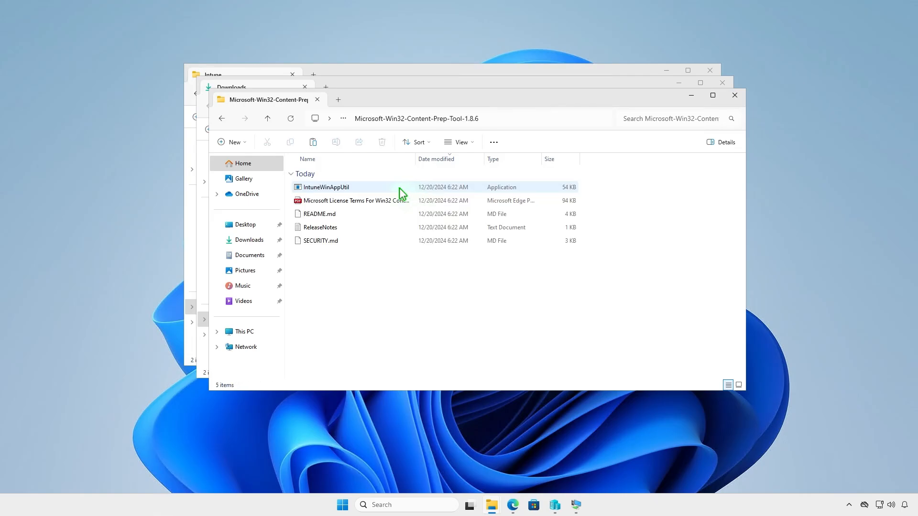
pyautogui.click(366, 186)
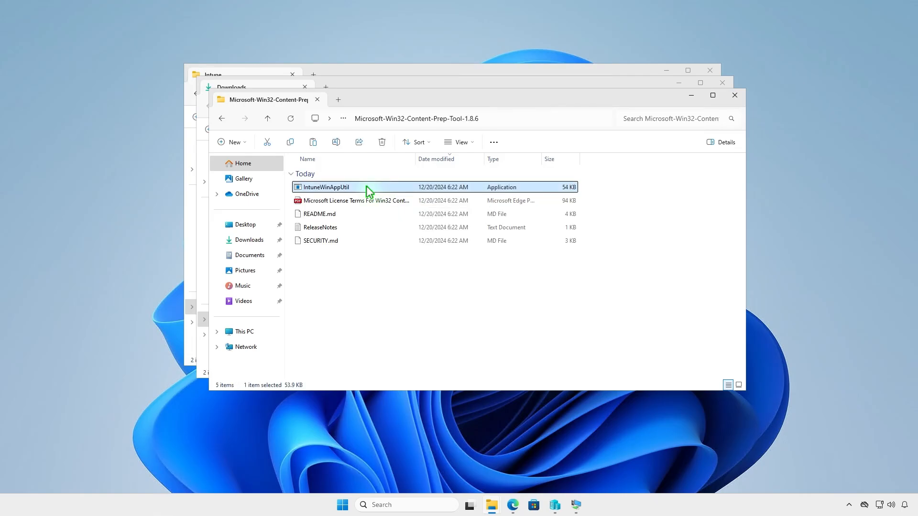
pyautogui.rightClick(366, 186)
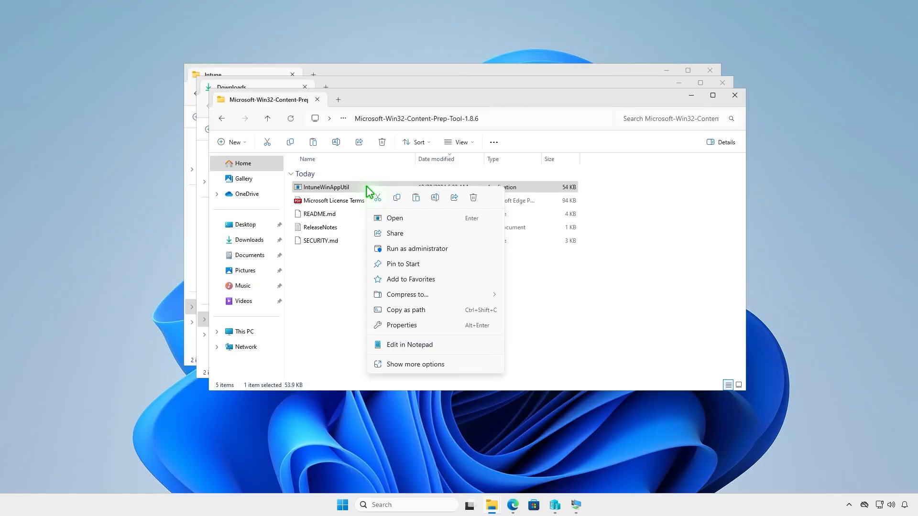
pyautogui.click(398, 199)
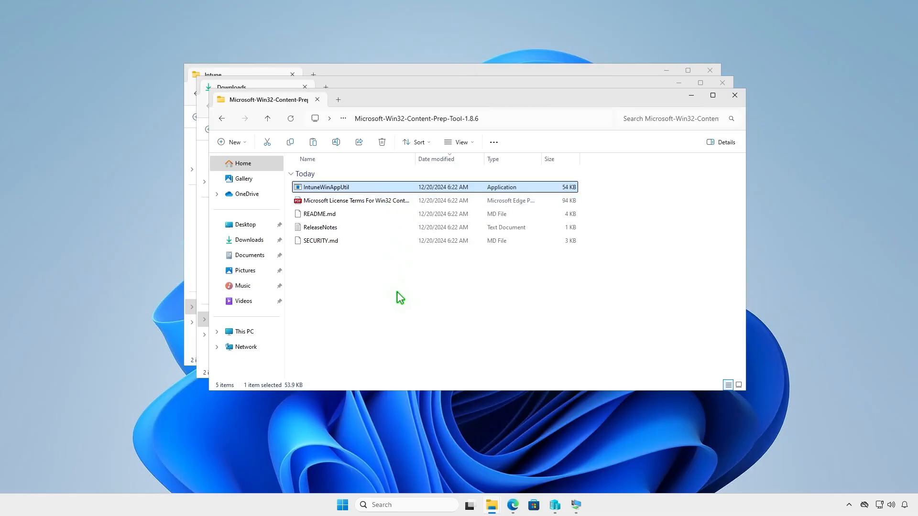
# - Close the extra Explorer windows, paste IntuneWinAppUtil into D:\Intune, and minimize the window
pyautogui.click(735, 96)
pyautogui.click(723, 84)
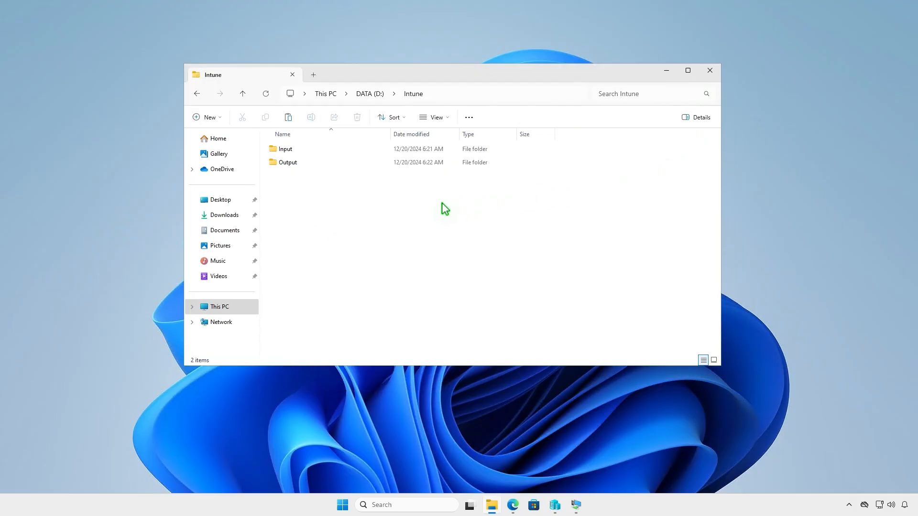
pyautogui.rightClick(329, 206)
pyautogui.click(340, 218)
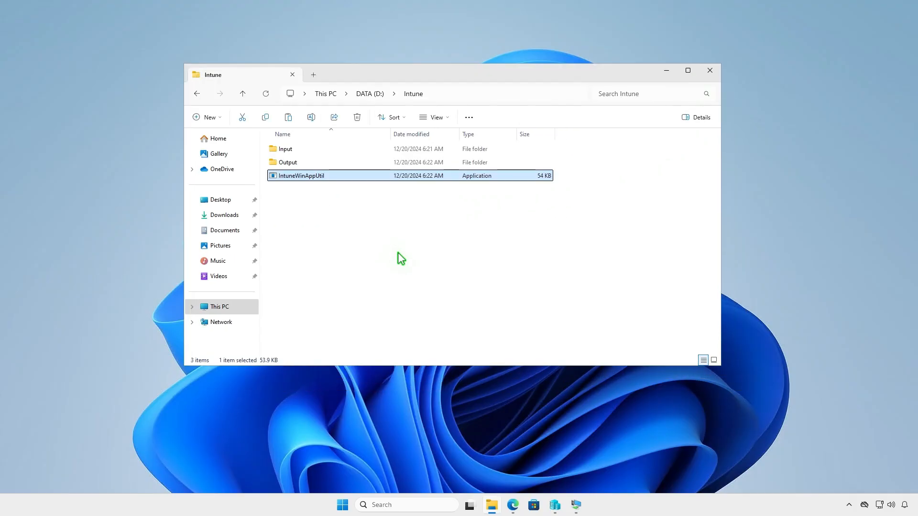
pyautogui.click(398, 254)
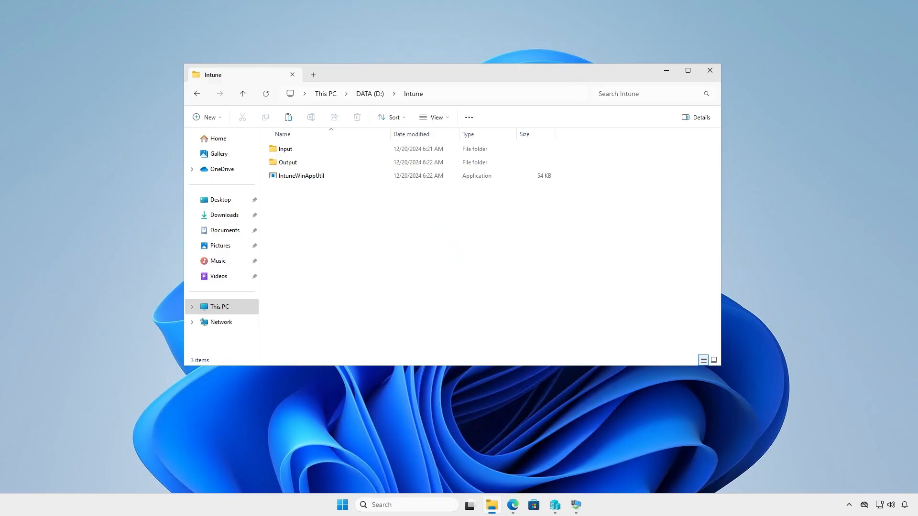
pyautogui.click(666, 71)
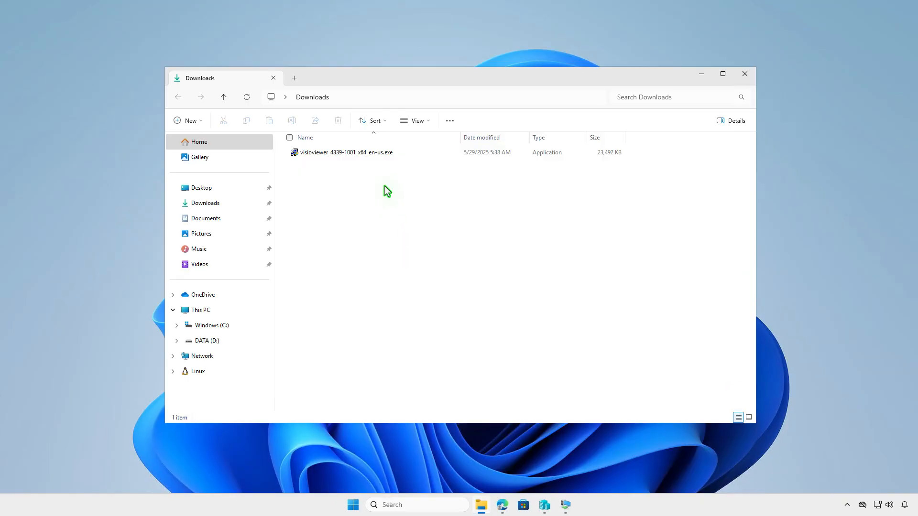
# - Rename the visioviewer installer in Downloads to setup
pyautogui.click(381, 152)
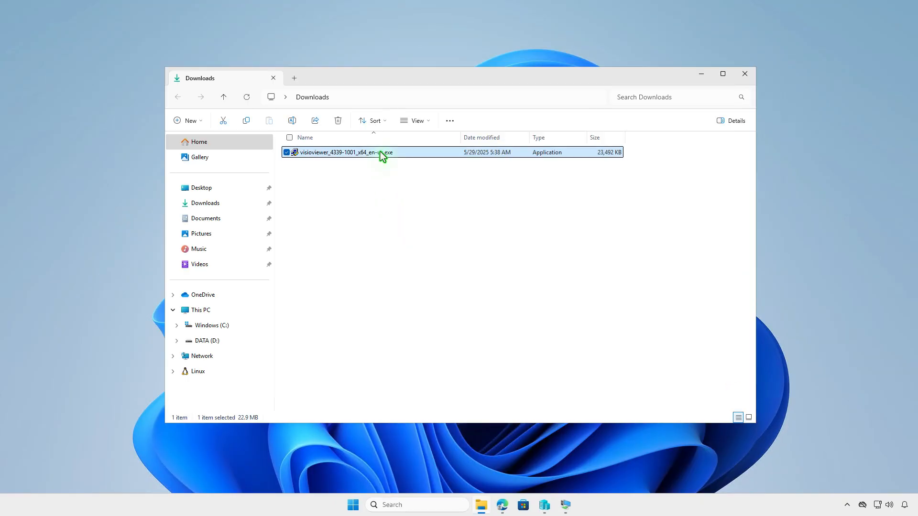
pyautogui.press('F2')
pyautogui.write('setup')
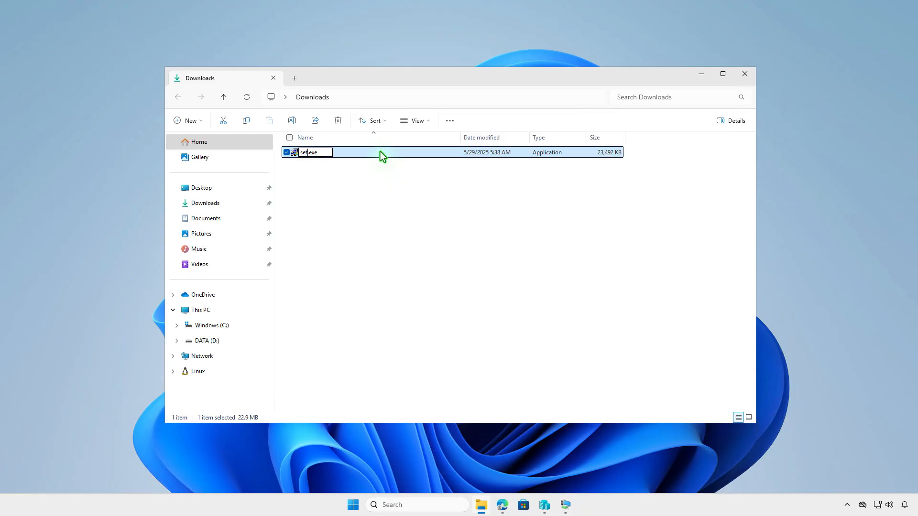
pyautogui.press('Return')
# - Copy setup.exe and paste it into the D:\Intune\Input folder
pyautogui.rightClick(381, 152)
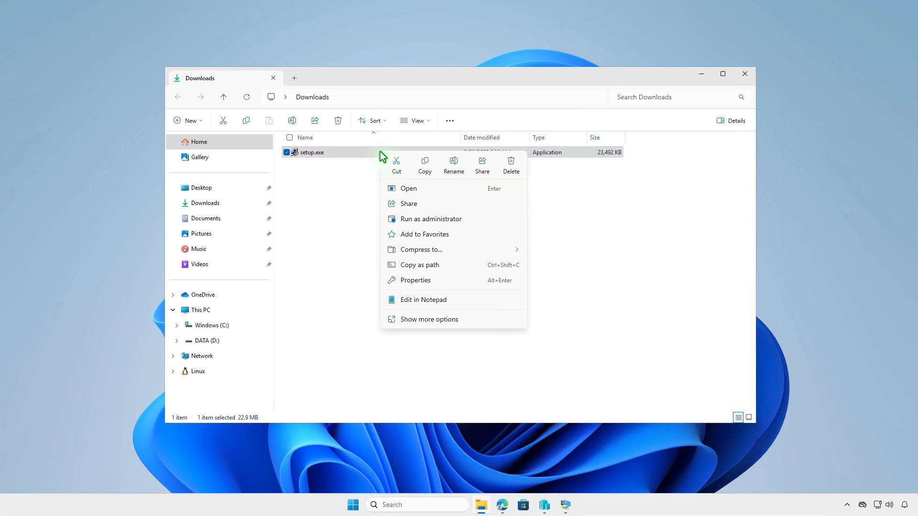
pyautogui.click(424, 172)
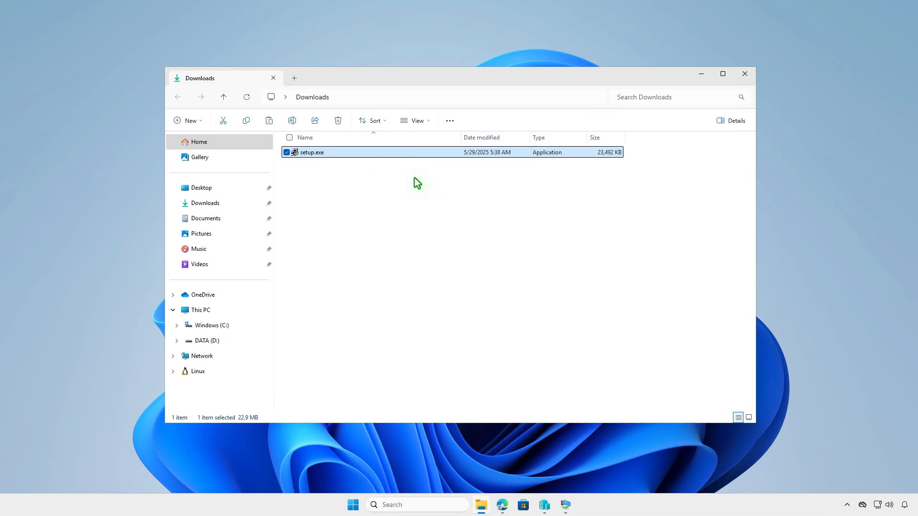
pyautogui.click(231, 309)
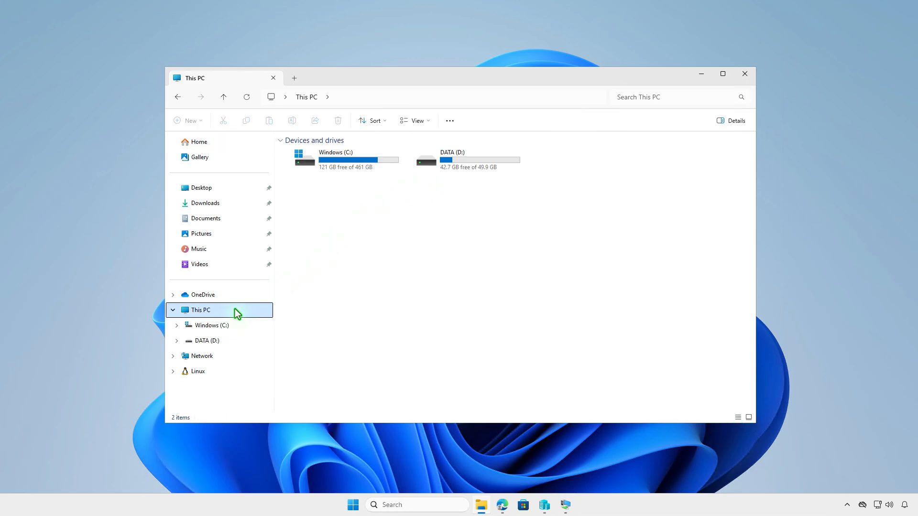
pyautogui.doubleClick(470, 164)
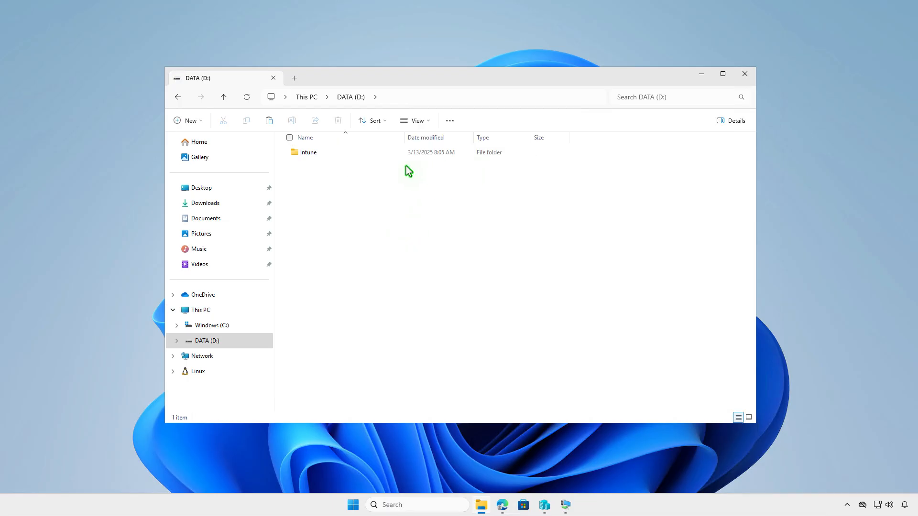
pyautogui.doubleClick(337, 153)
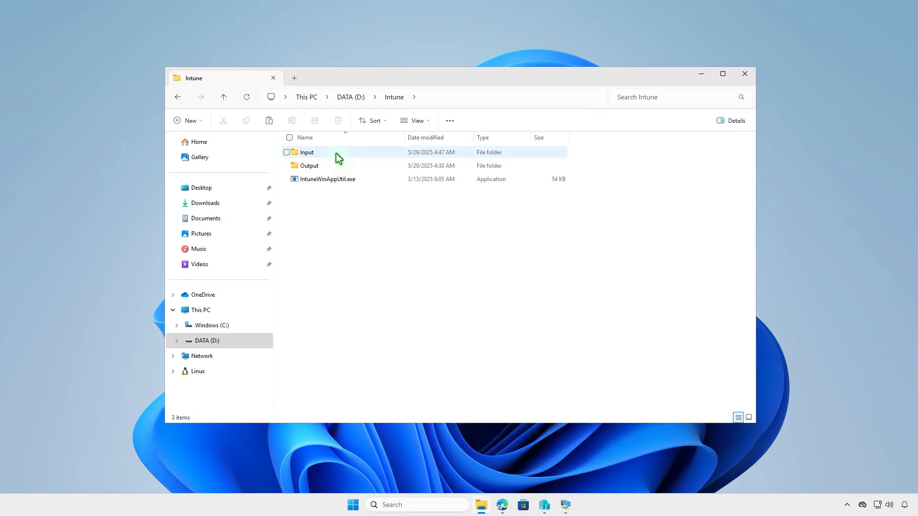
pyautogui.doubleClick(337, 154)
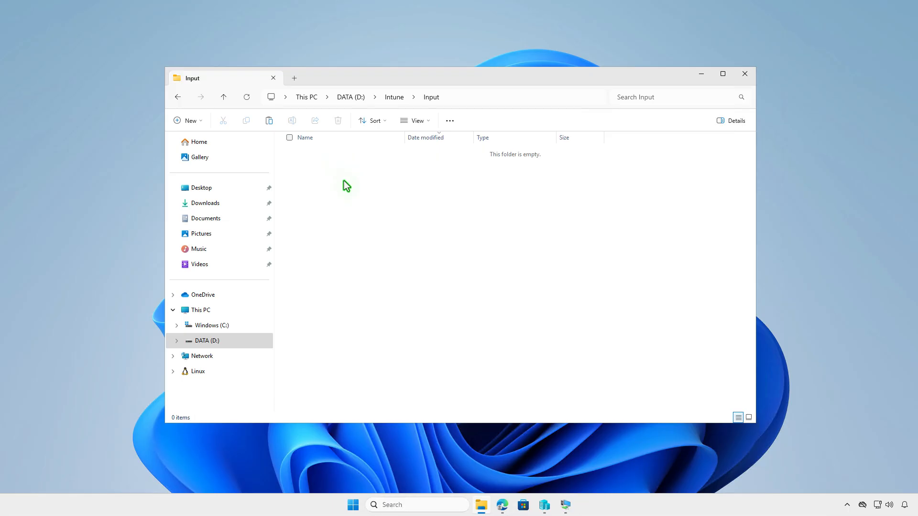
pyautogui.rightClick(344, 181)
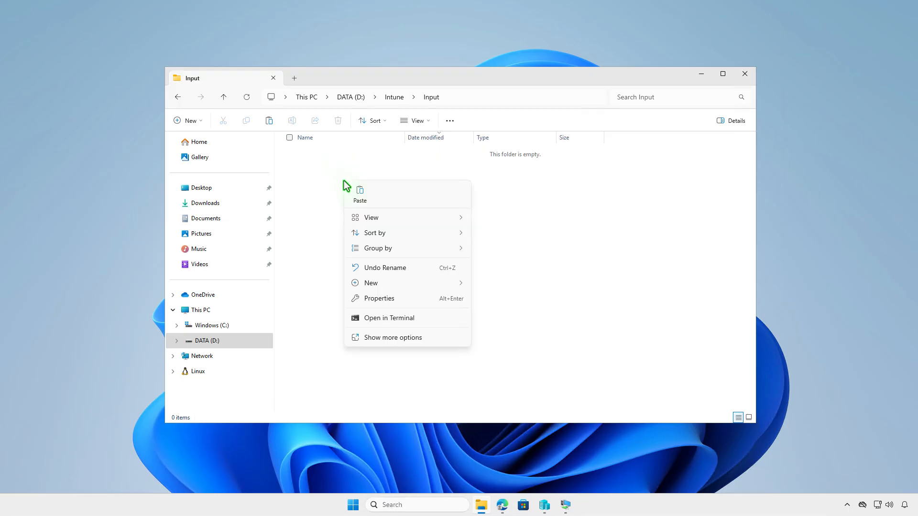
pyautogui.click(360, 200)
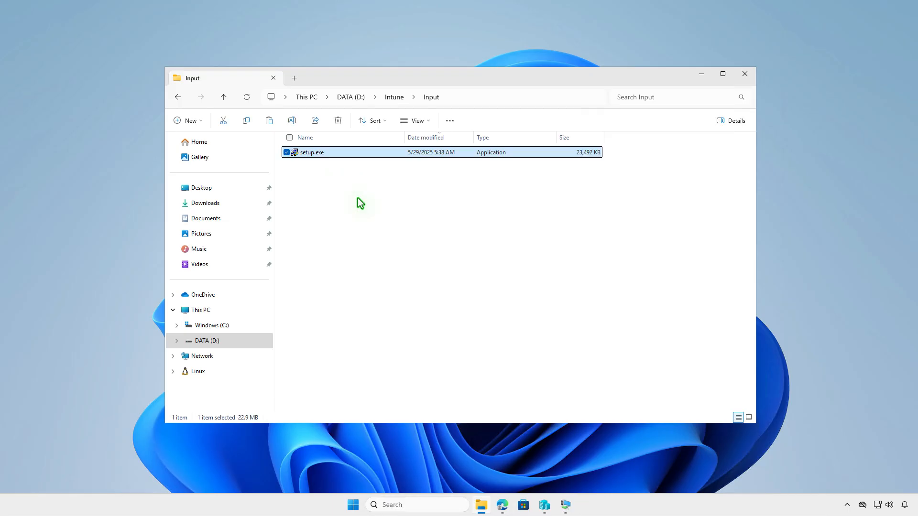
# - Go back up to the Intune folder and minimize File Explorer
pyautogui.click(396, 98)
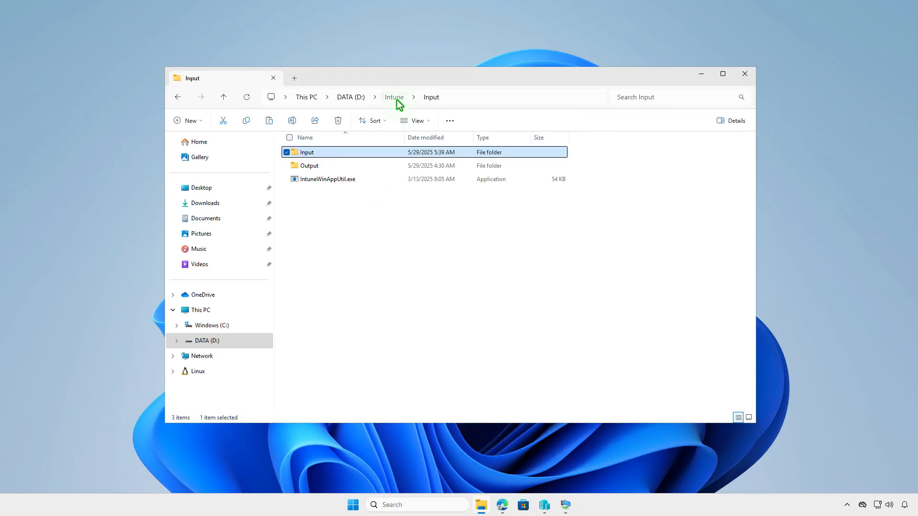
pyautogui.click(403, 226)
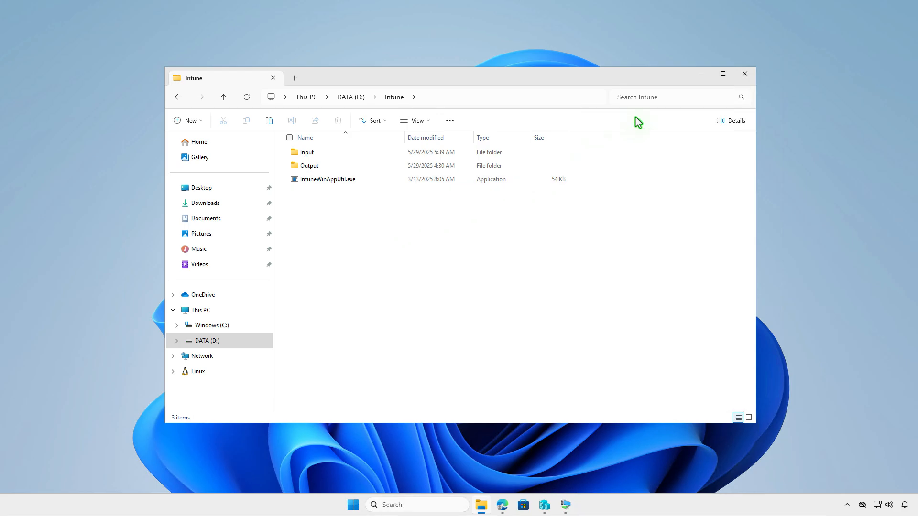
pyautogui.click(701, 73)
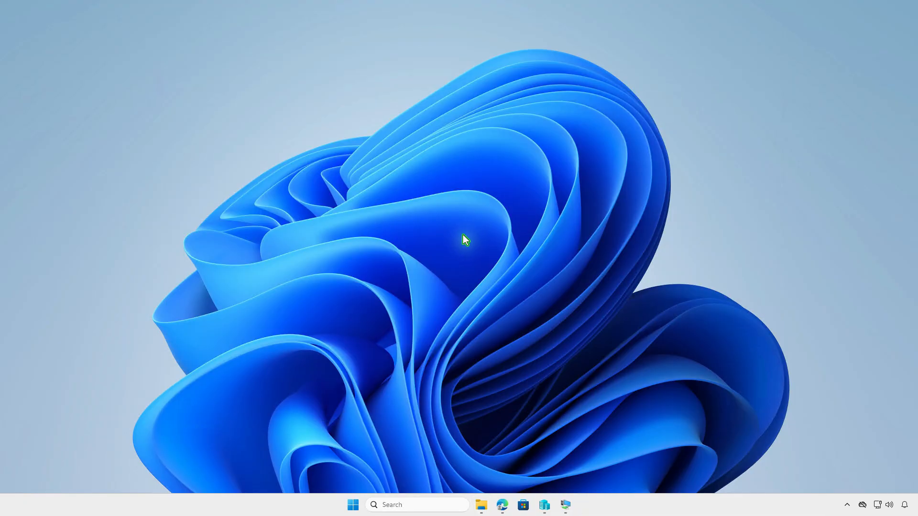
# - Open an administrator terminal and change the directory to D:\Intune
pyautogui.rightClick(342, 506)
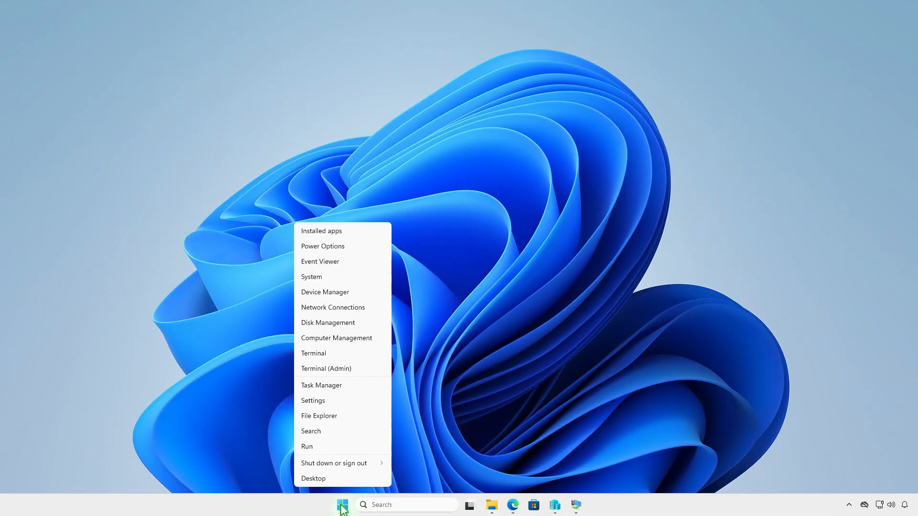
pyautogui.click(368, 370)
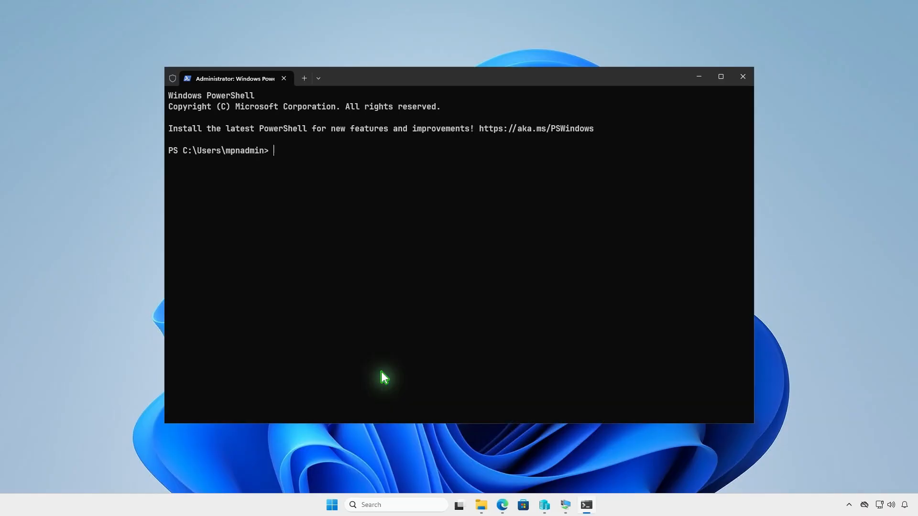
pyautogui.write('cd ')
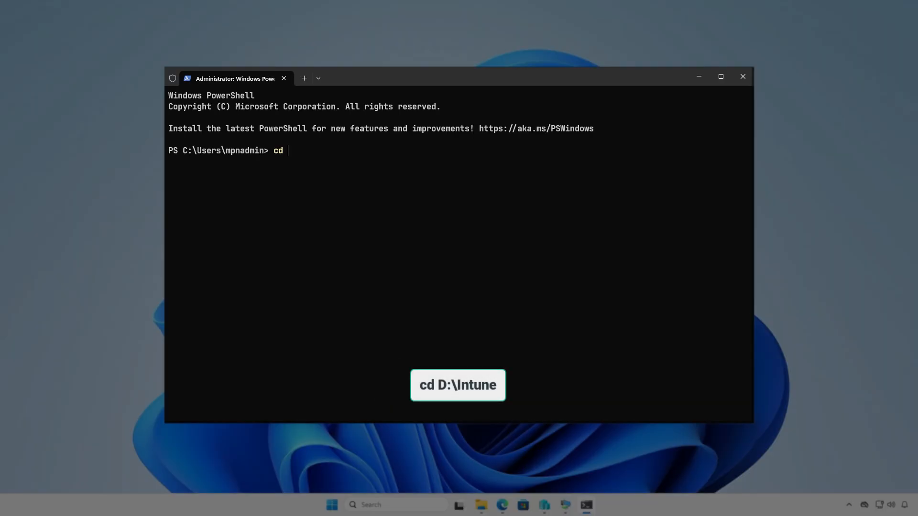
pyautogui.write('d:\\in')
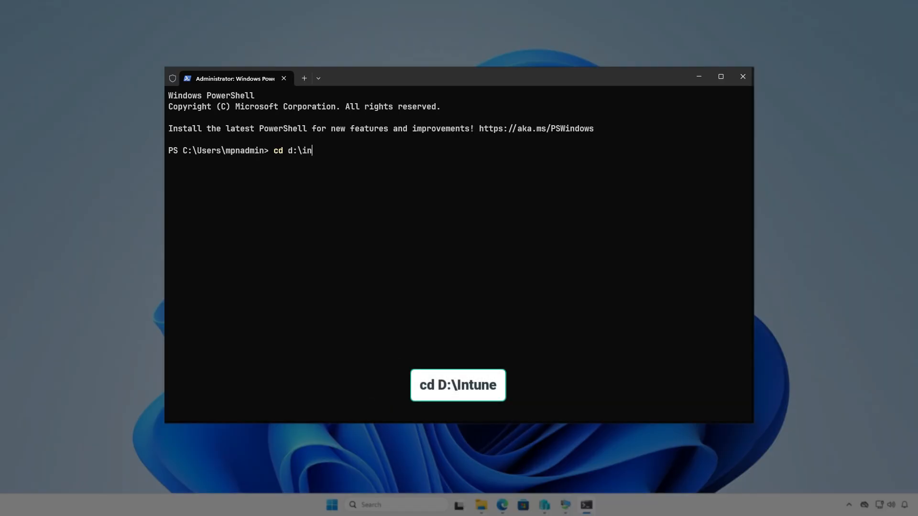
pyautogui.press('Tab')
pyautogui.press('Return')
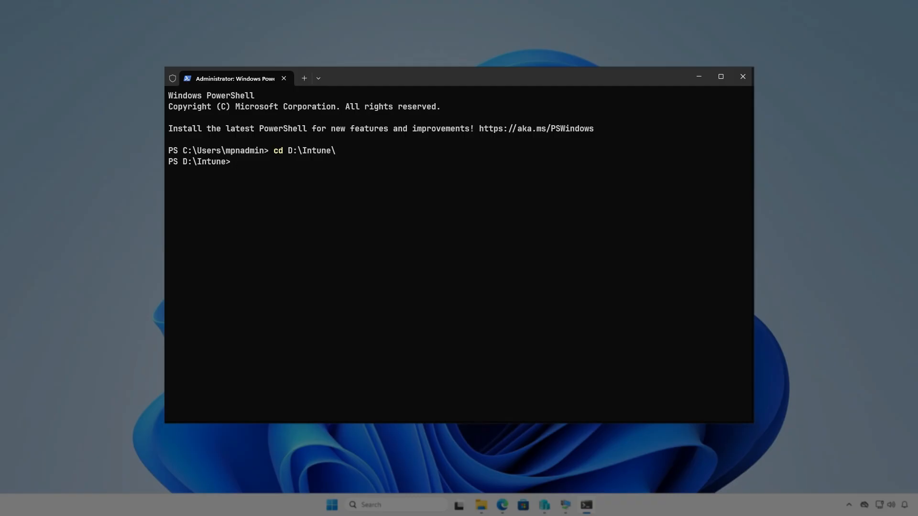
# - Run .\IntuneWinAppUtil.exe from the D:\Intune folder
pyautogui.press('Return')
pyautogui.write('in')
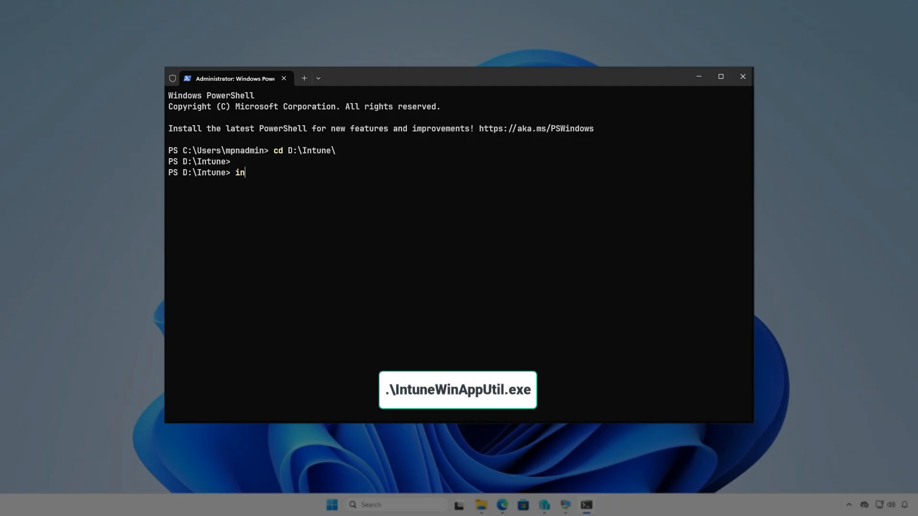
pyautogui.write('te')
pyautogui.press('Tab')
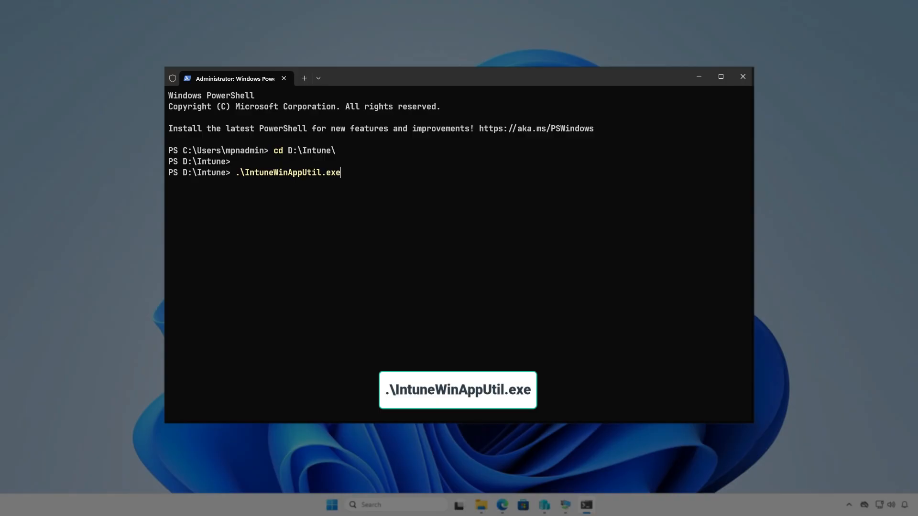
pyautogui.press('Return')
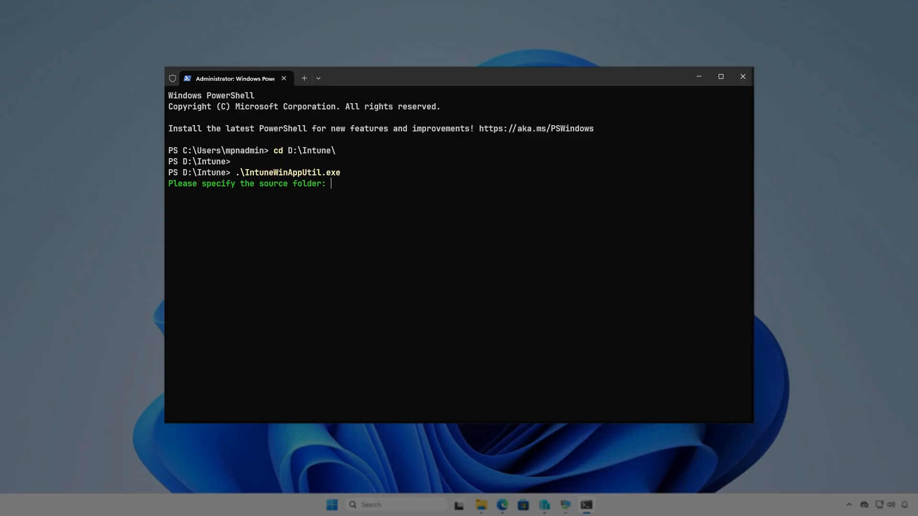
# - Specify D:\Intune\Input as the source folder and D:\Intune\Input\setup.exe as the setup file
pyautogui.write('D:\\In')
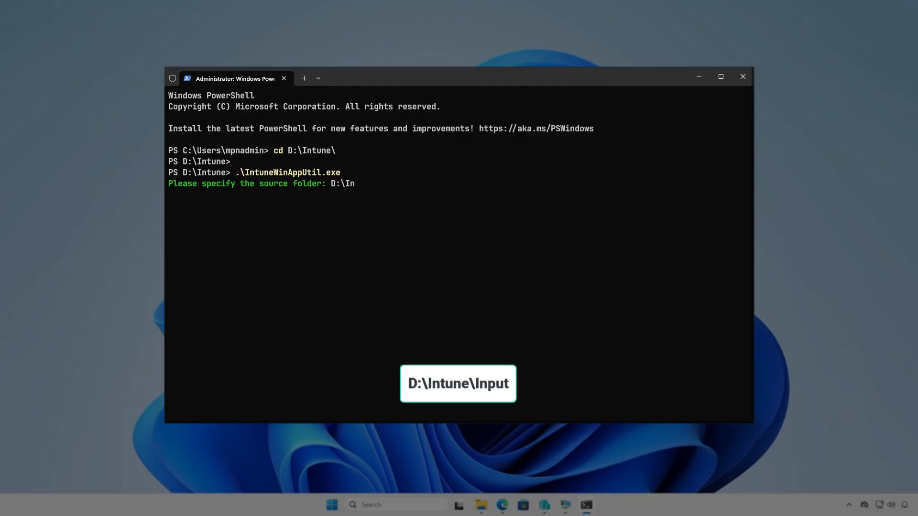
pyautogui.write('tune\\Input')
pyautogui.press('Return')
pyautogui.write('D:\\Intune\\')
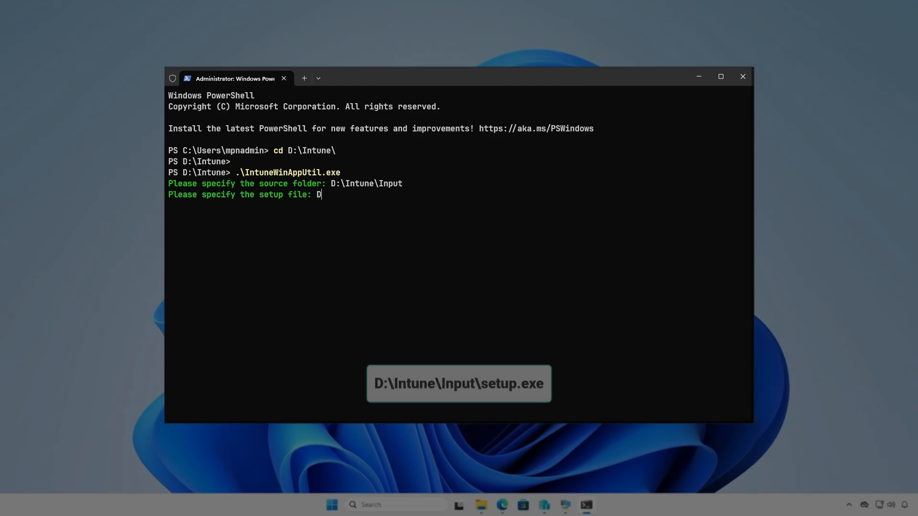
pyautogui.write('In')
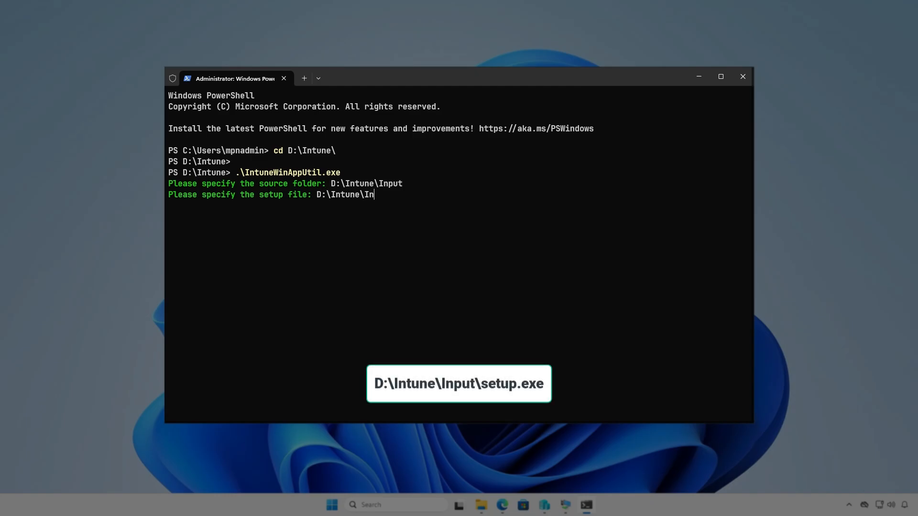
pyautogui.write('put\\setup.exe')
pyautogui.press('Return')
# - Set the output folder to D:\Intune\Output and decline specifying a catalog folder
pyautogui.write('D:\\')
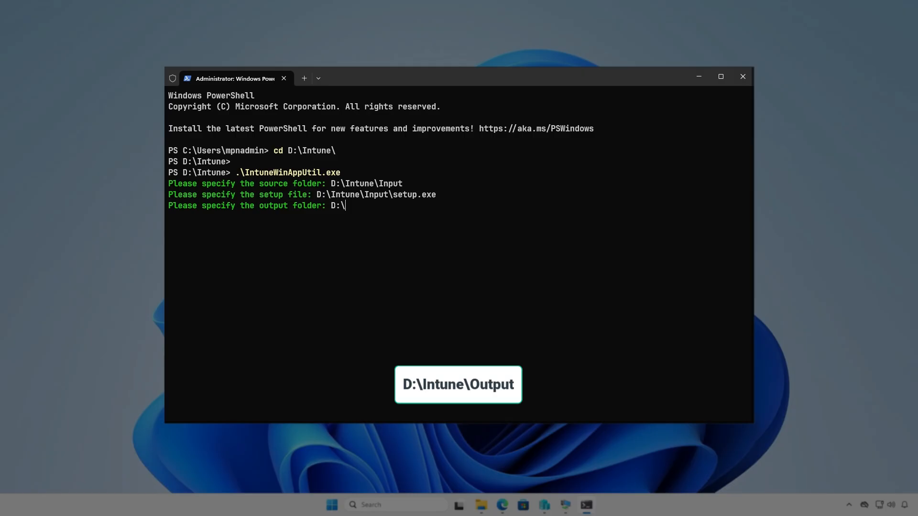
pyautogui.write('Intune\\Output')
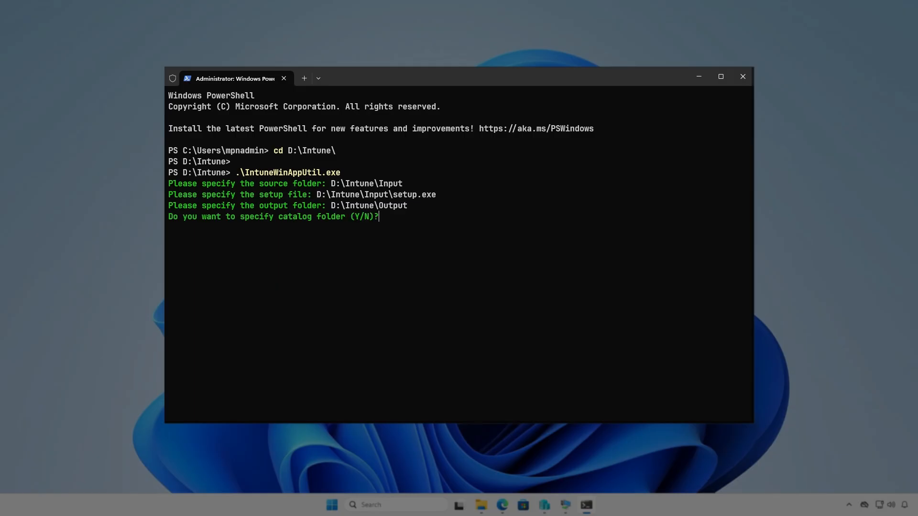
pyautogui.press('n')
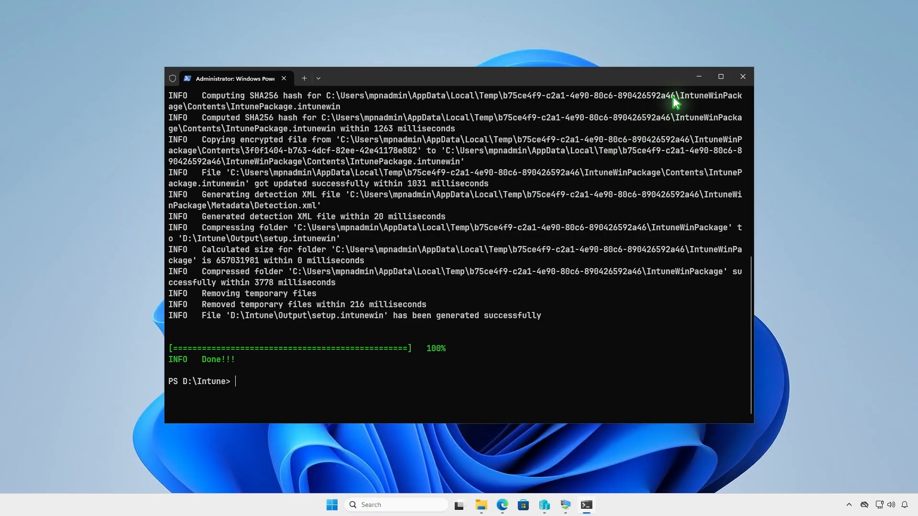
# - Minimize the terminal and open the D:\Intune\Output folder in File Explorer to check the package, then minimize it
pyautogui.click(700, 78)
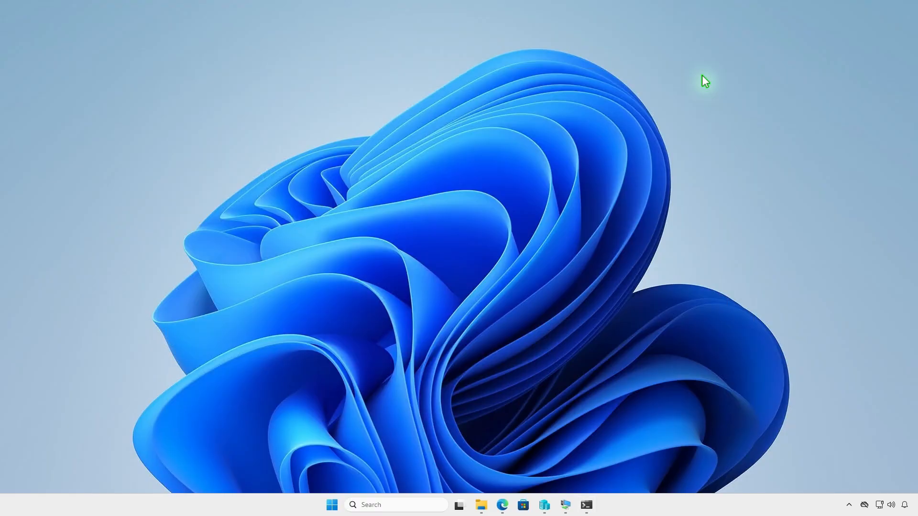
pyautogui.click(482, 509)
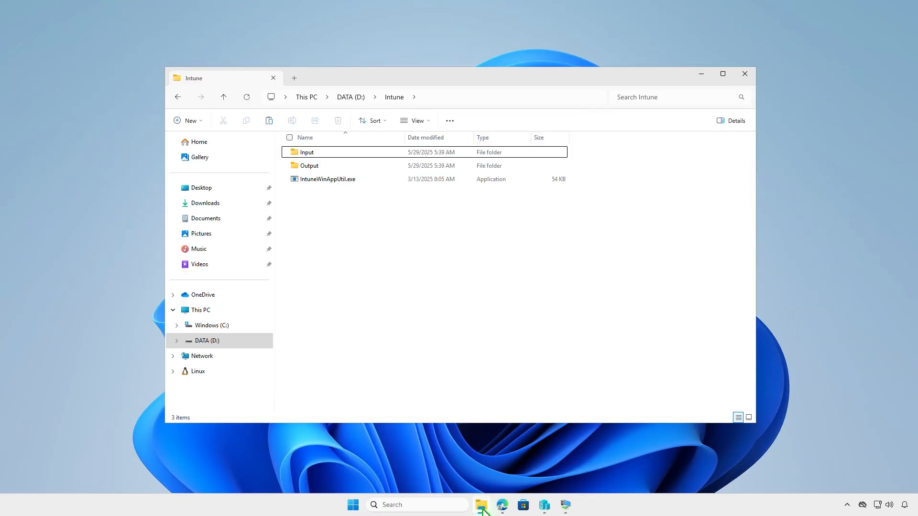
pyautogui.doubleClick(434, 168)
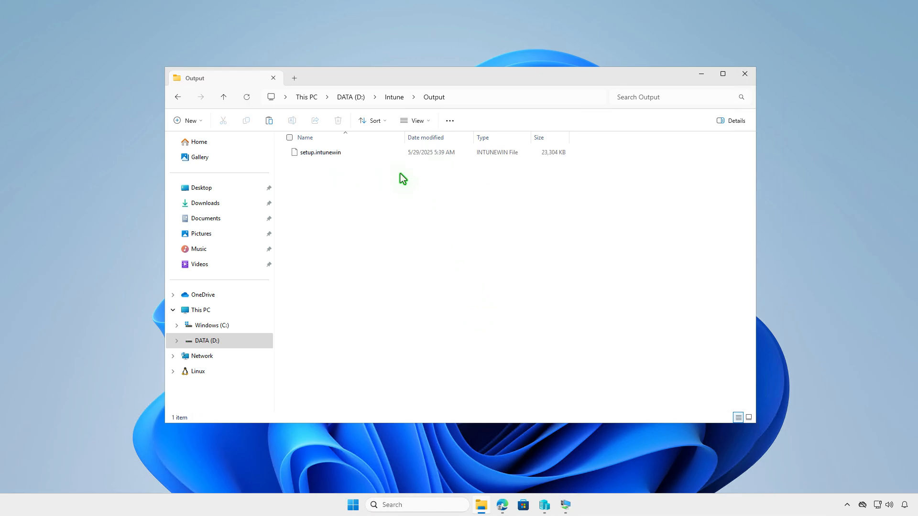
pyautogui.click(702, 80)
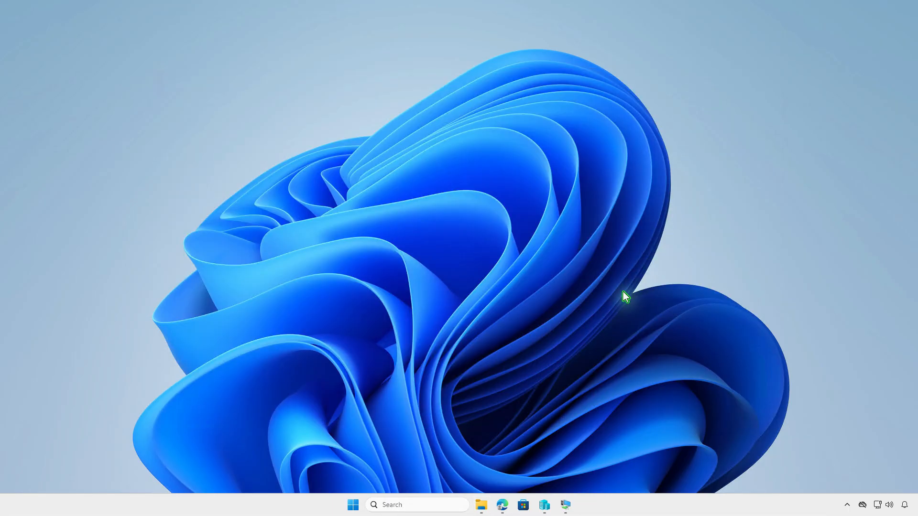
# - In the Intune admin center, start creating a new Windows app (Win32) among the Windows apps
pyautogui.click(502, 505)
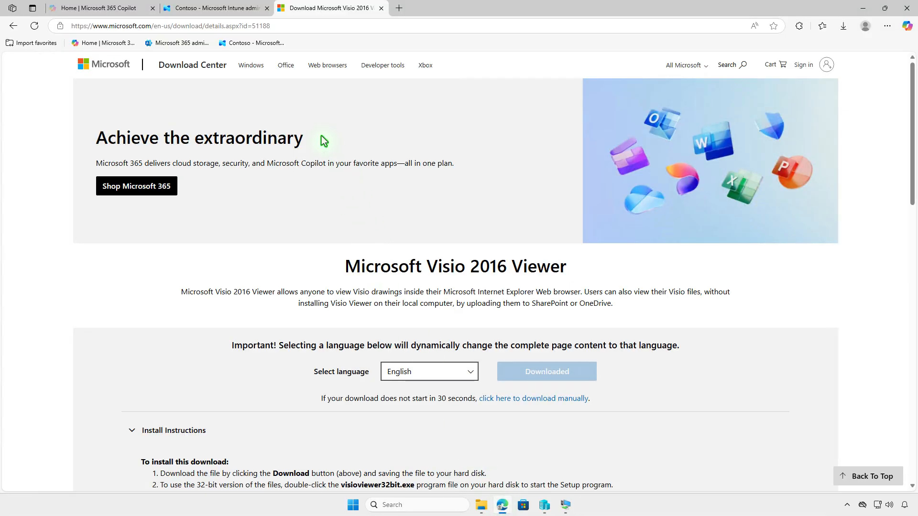
pyautogui.click(246, 13)
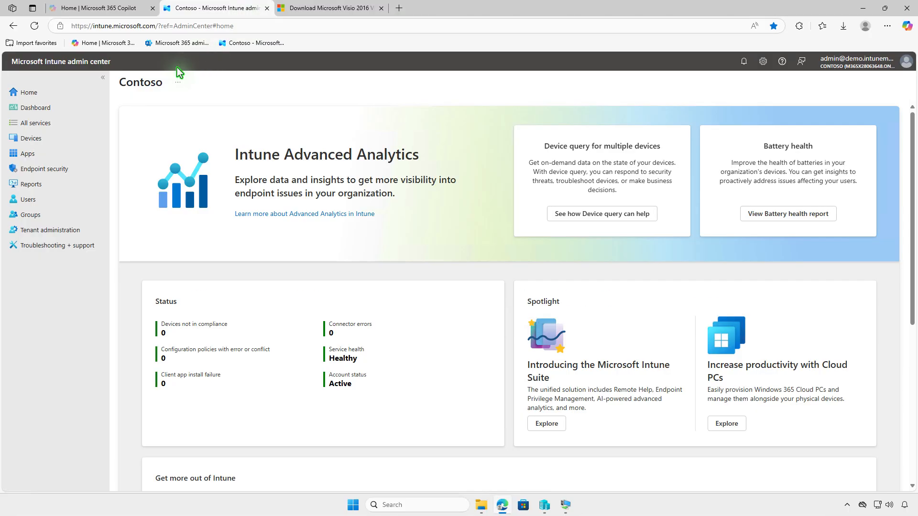
pyautogui.click(54, 156)
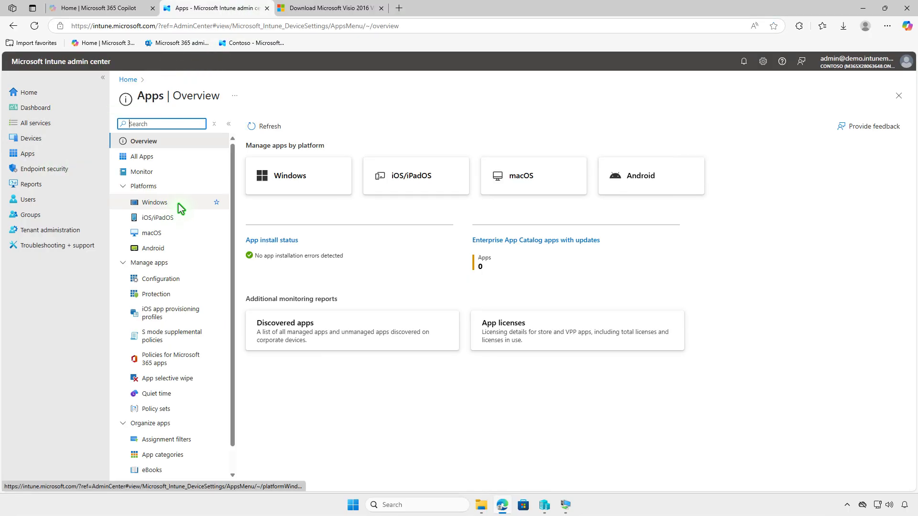
pyautogui.click(181, 208)
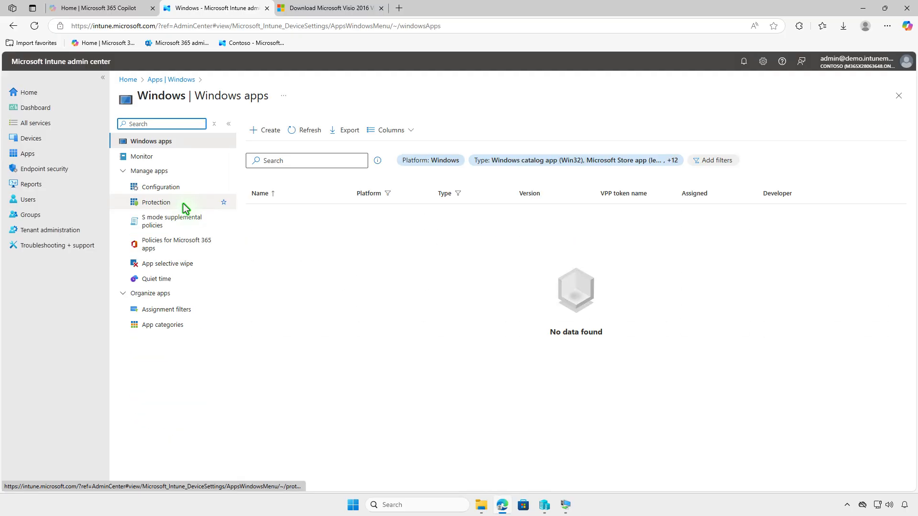
pyautogui.click(260, 131)
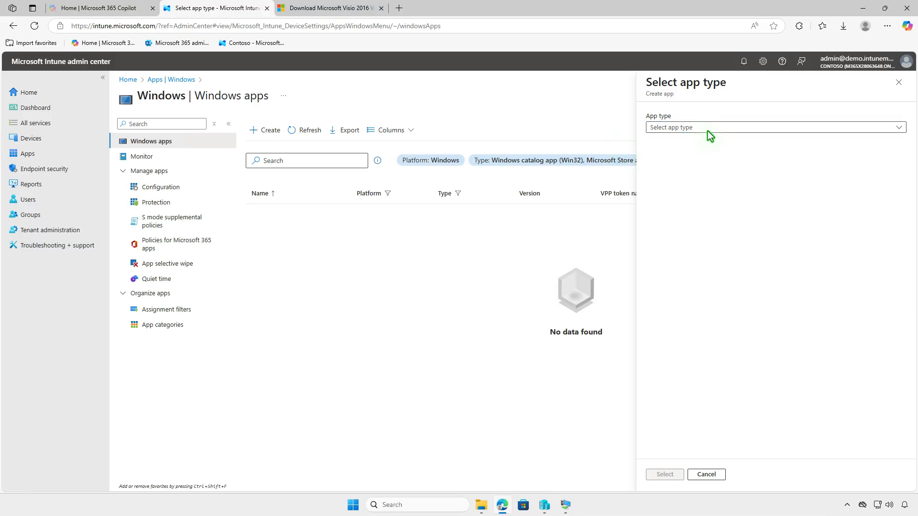
pyautogui.click(713, 128)
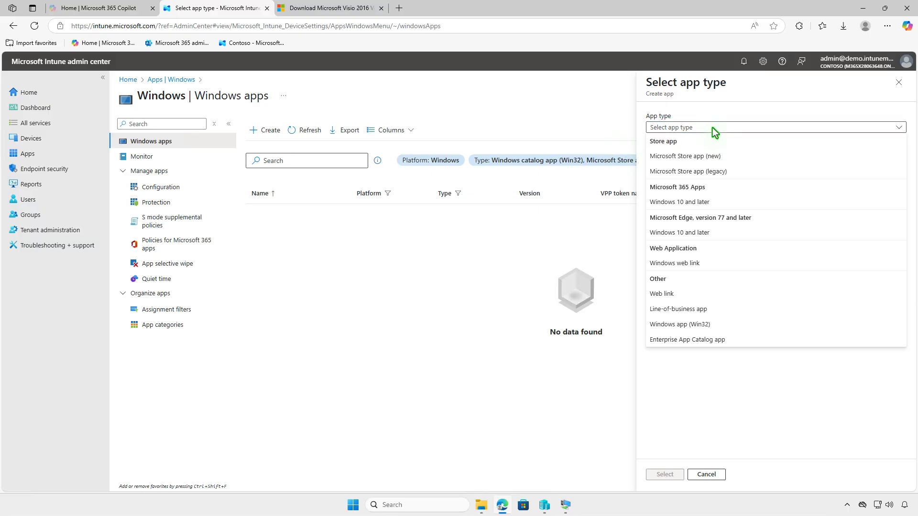
pyautogui.click(741, 325)
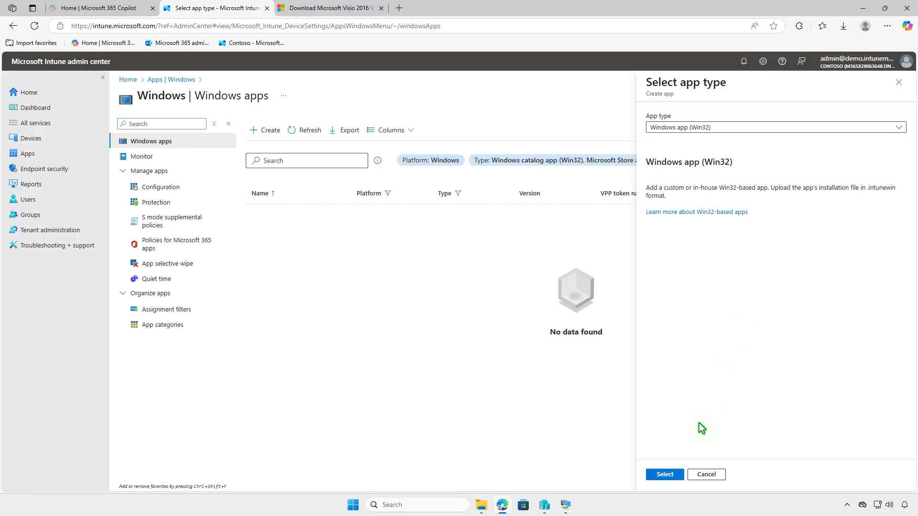
pyautogui.click(671, 478)
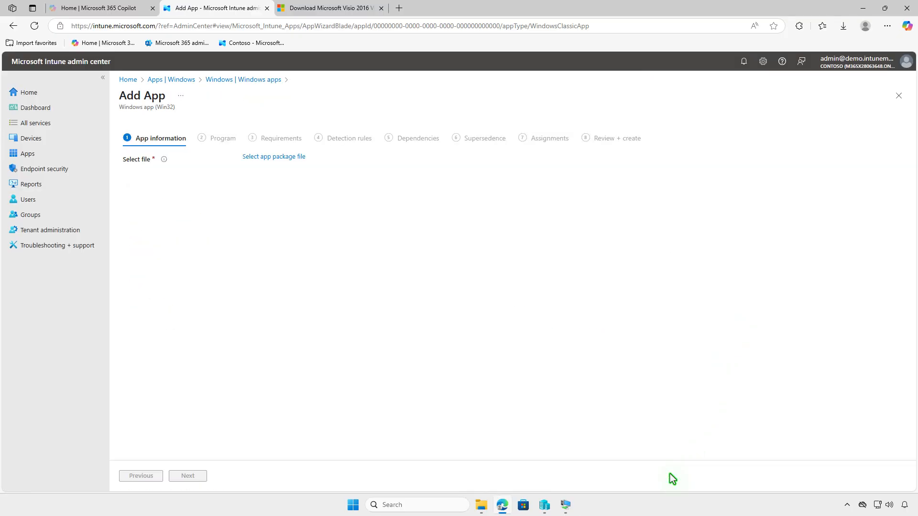
# - Select D:\Intune\Output\setup.intunewin as the app package file and confirm it
pyautogui.click(294, 158)
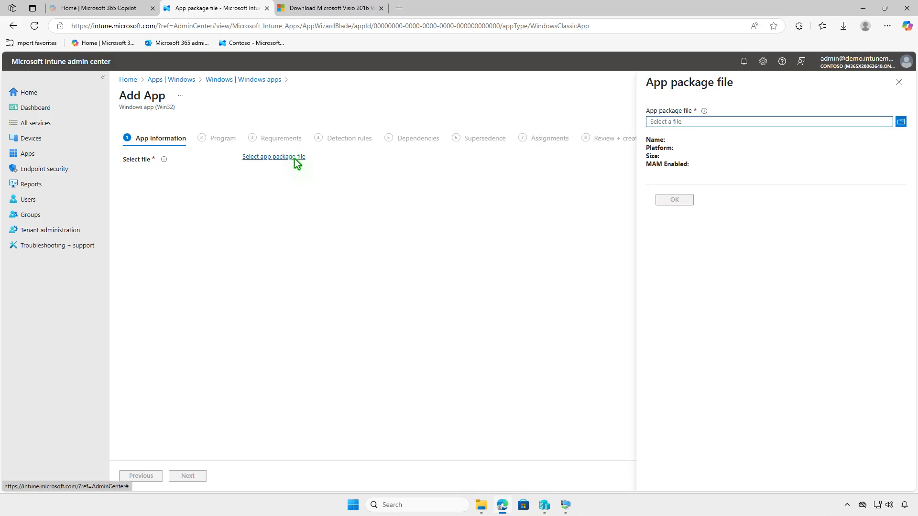
pyautogui.click(702, 121)
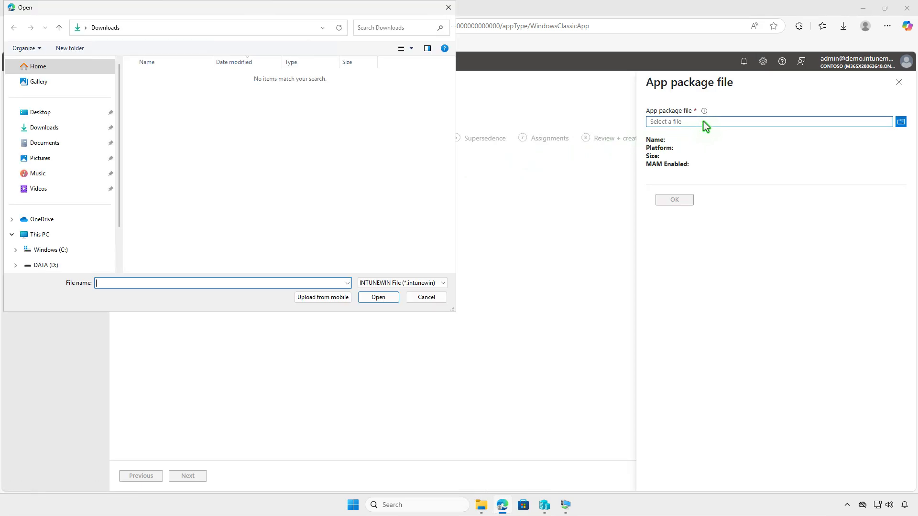
pyautogui.click(61, 235)
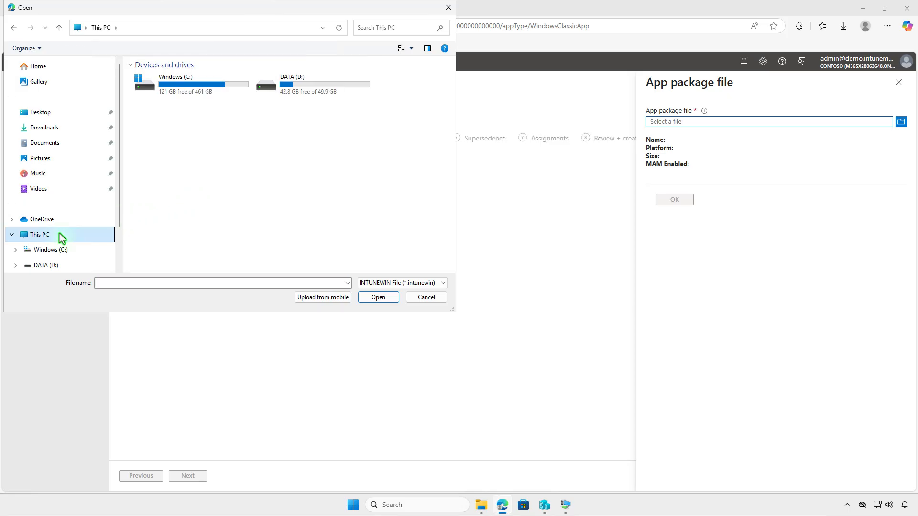
pyautogui.doubleClick(329, 86)
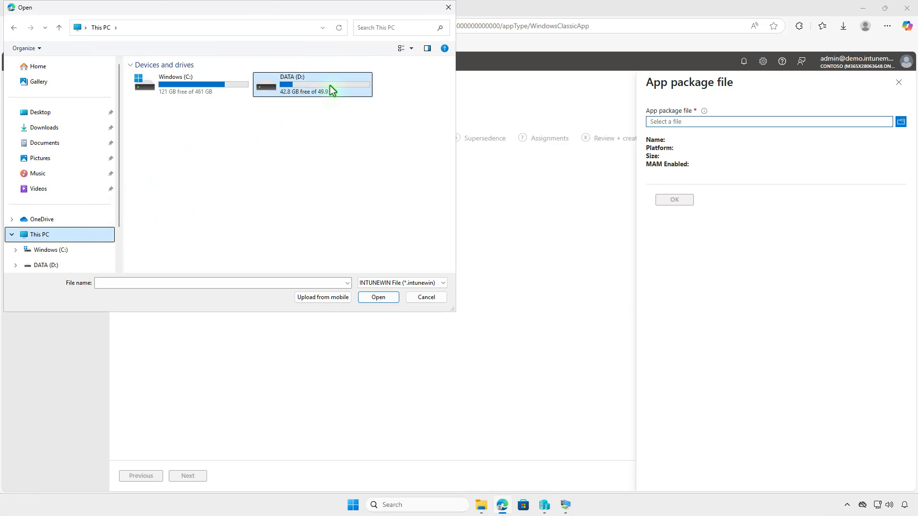
pyautogui.doubleClick(199, 76)
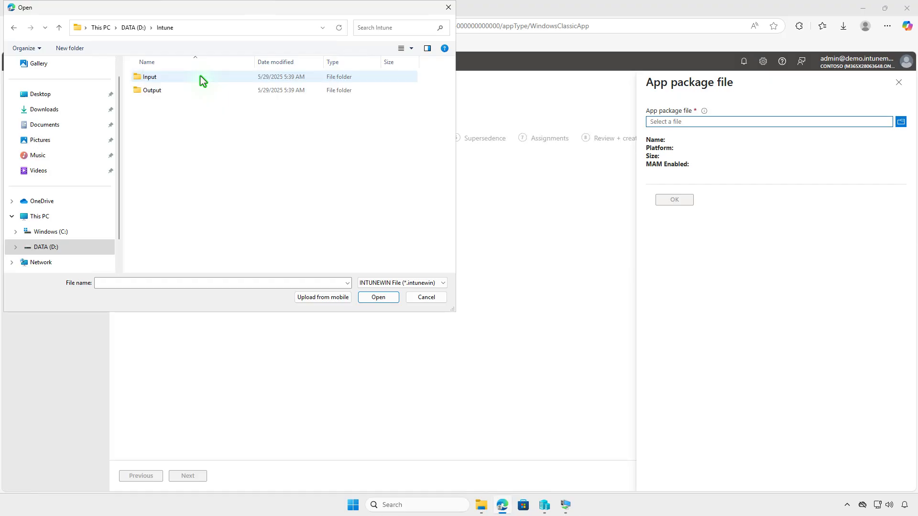
pyautogui.doubleClick(194, 91)
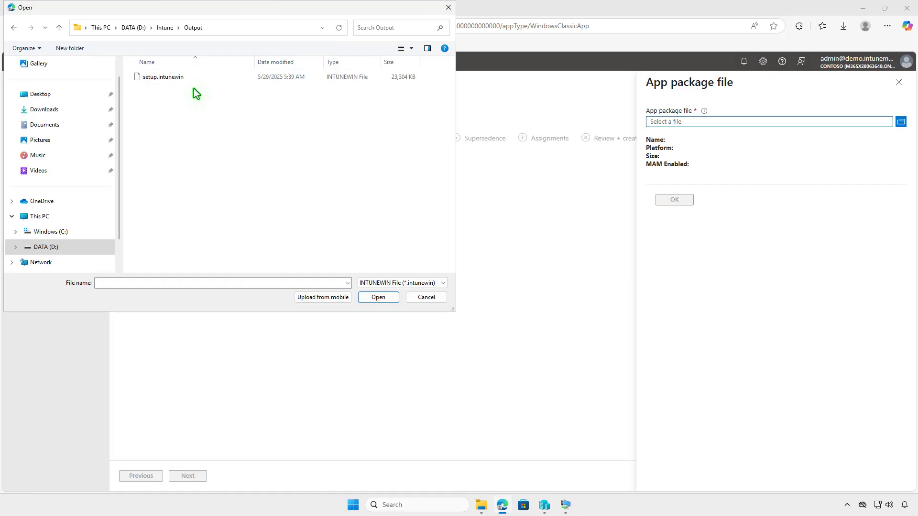
pyautogui.click(191, 79)
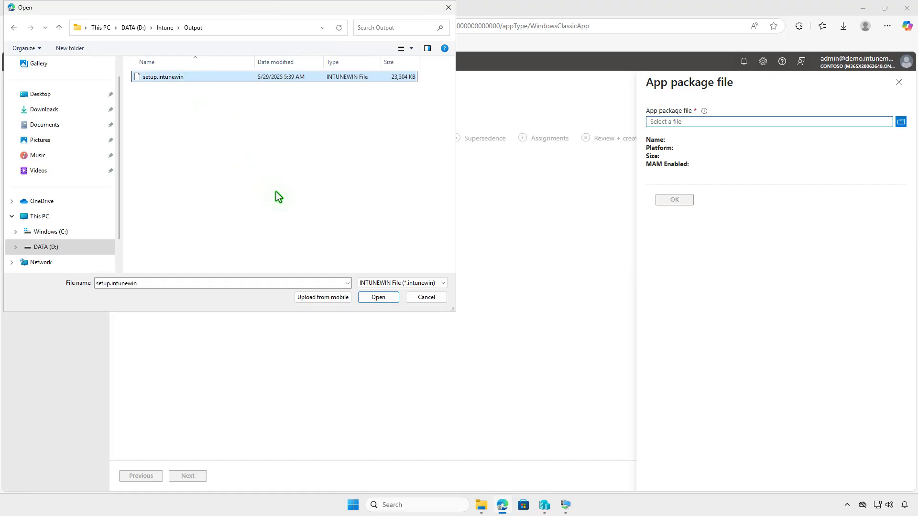
pyautogui.click(364, 293)
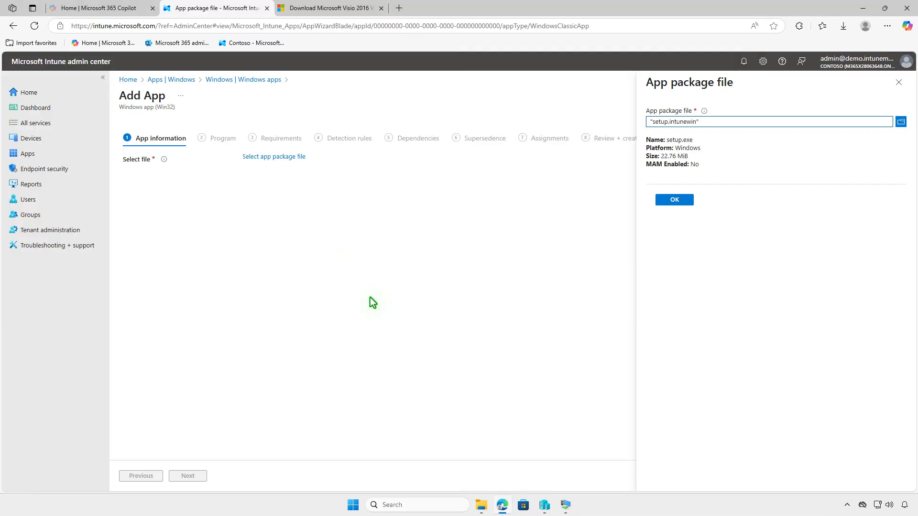
pyautogui.click(672, 200)
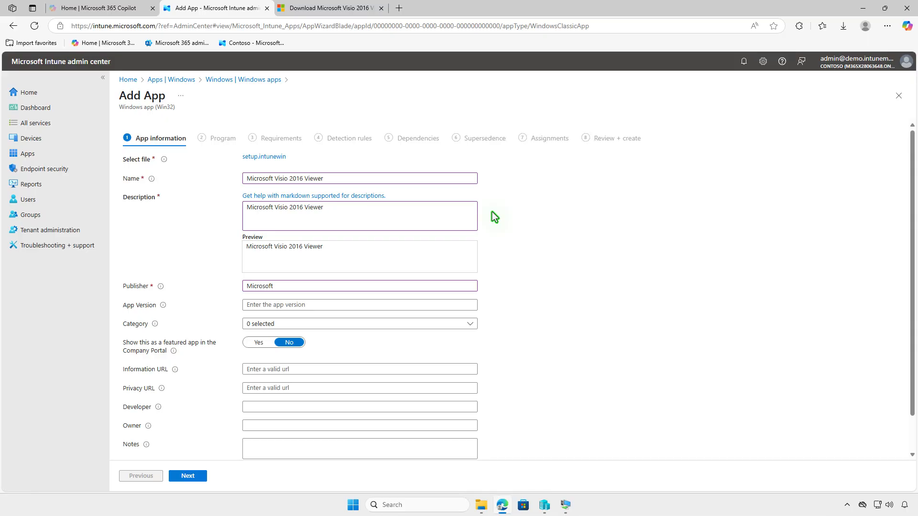
# - Upload visio.png from the Downloads folder as the app's logo
pyautogui.scroll(-2, 492, 211)
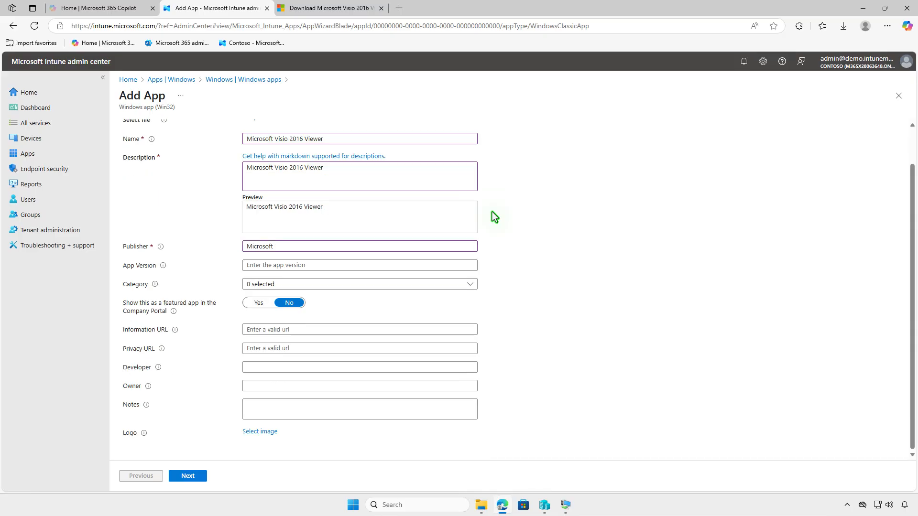
pyautogui.click(260, 432)
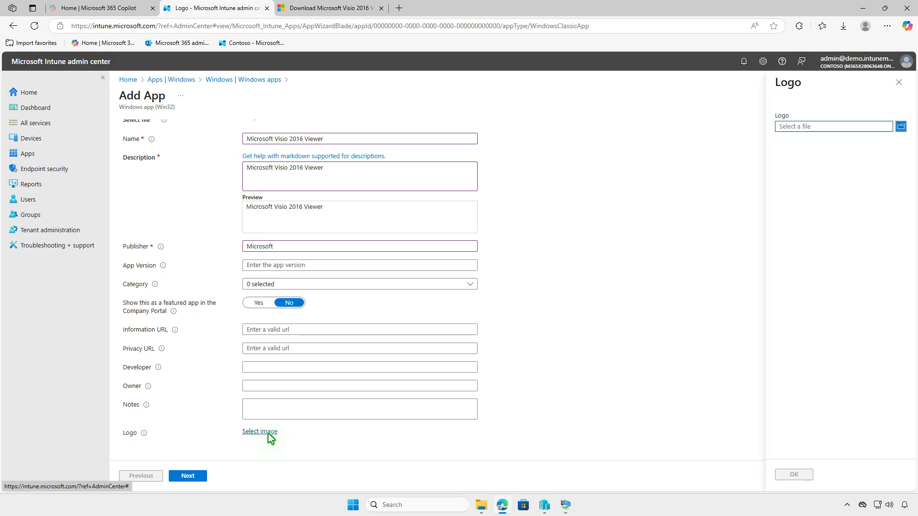
pyautogui.click(834, 128)
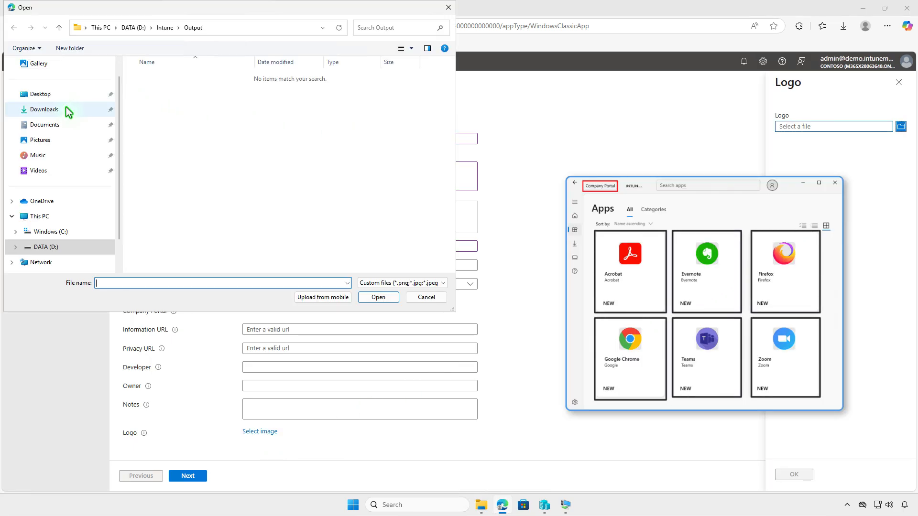
pyautogui.click(64, 110)
pyautogui.click(185, 93)
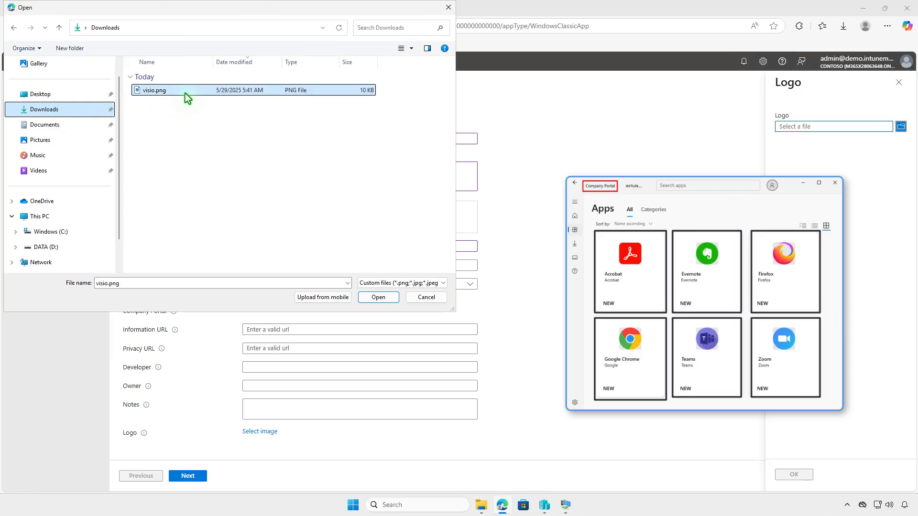
pyautogui.click(378, 297)
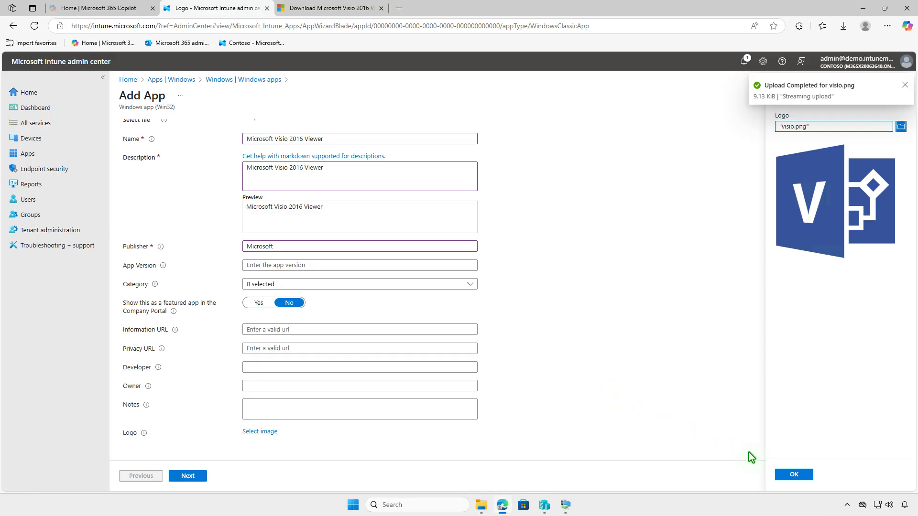
pyautogui.click(794, 474)
# - Advance from App information through the Program step to the Requirements step
pyautogui.scroll(-2, 582, 433)
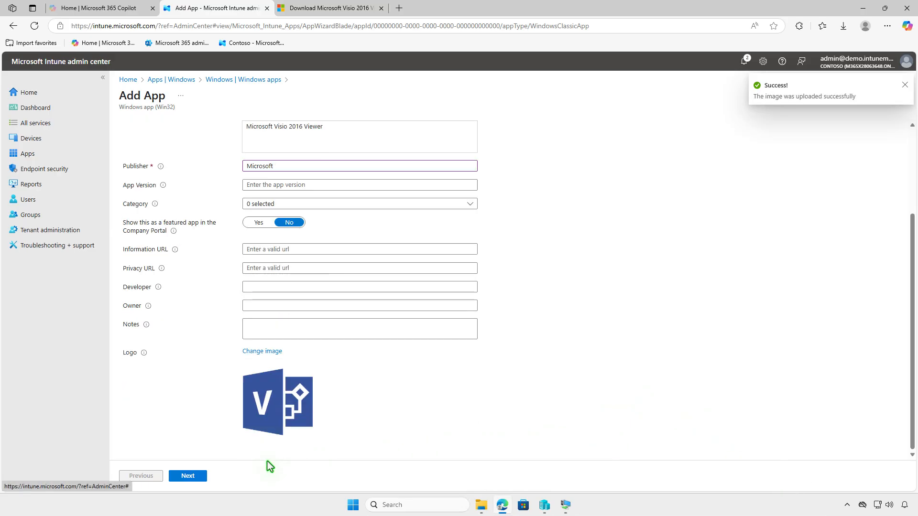
pyautogui.click(200, 477)
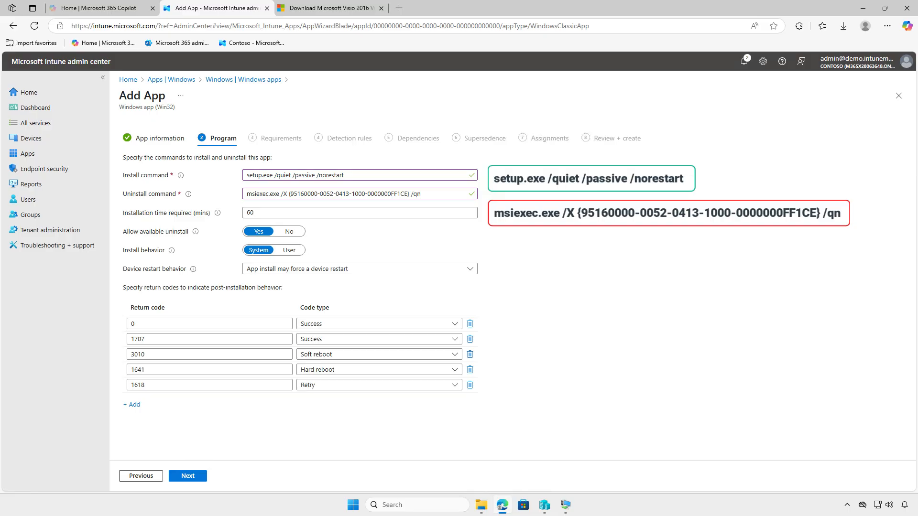
pyautogui.click(201, 476)
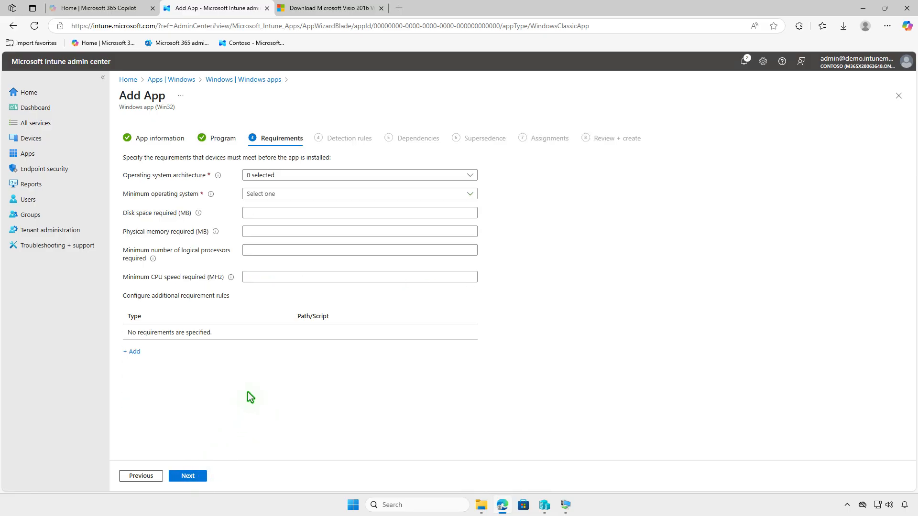
# - Set the requirements to 64-bit architecture and a minimum operating system of Windows 10 1607, then continue
pyautogui.click(343, 176)
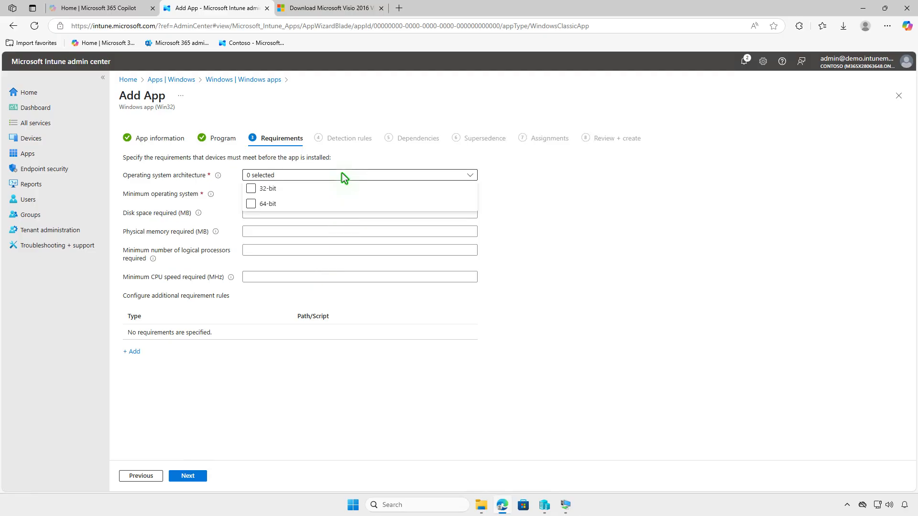
pyautogui.click(257, 205)
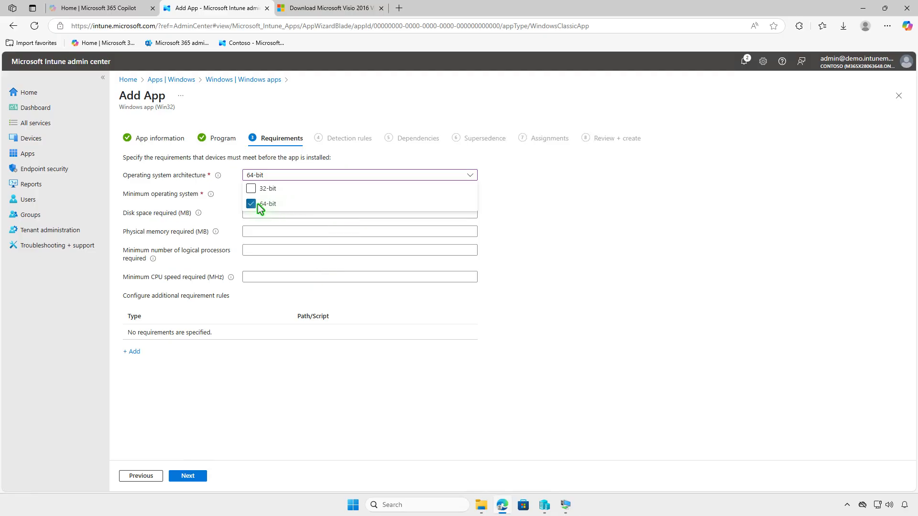
pyautogui.click(227, 208)
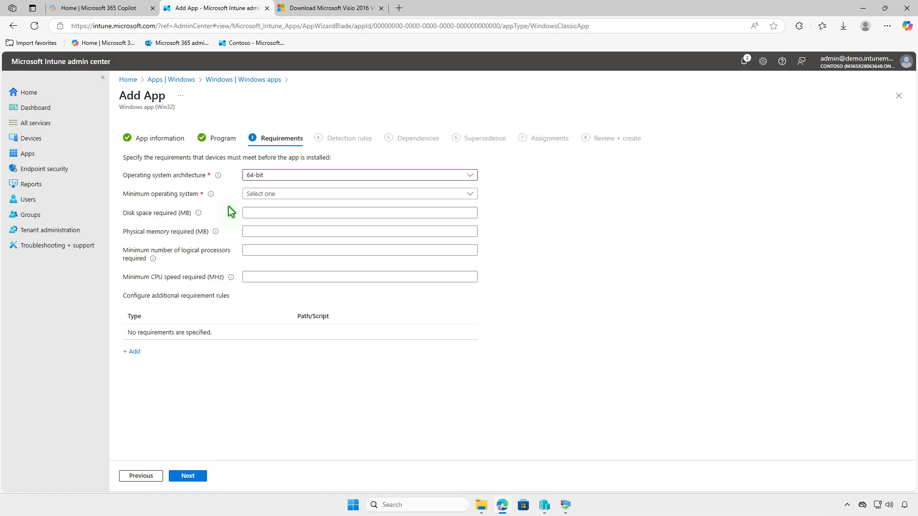
pyautogui.click(315, 198)
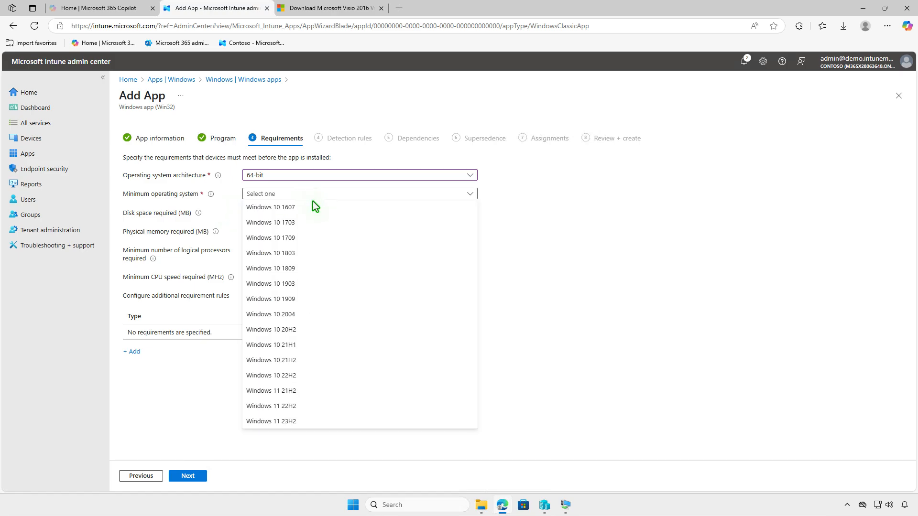
pyautogui.click(313, 209)
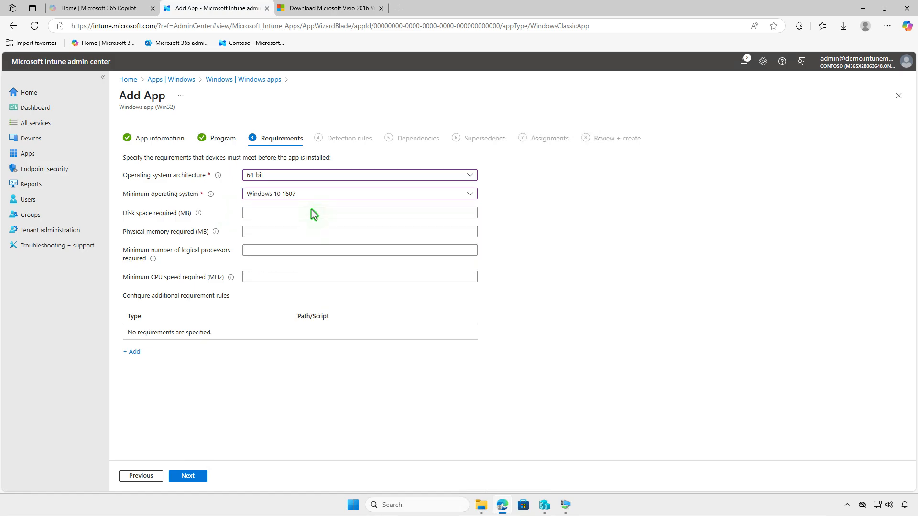
pyautogui.click(198, 478)
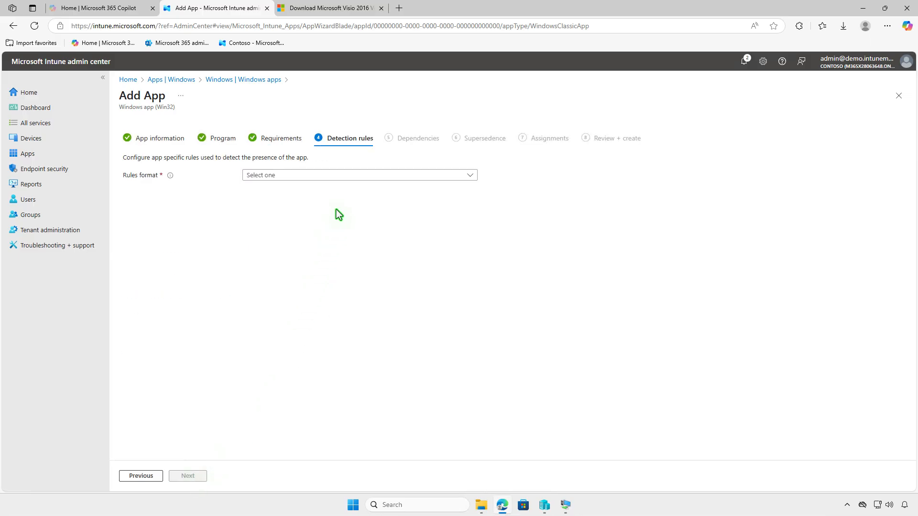
# - Add a manual File detection rule checking that VPREVIEW.EXE exists in %ProgramFiles%\Microsoft Office\Office16
pyautogui.click(349, 177)
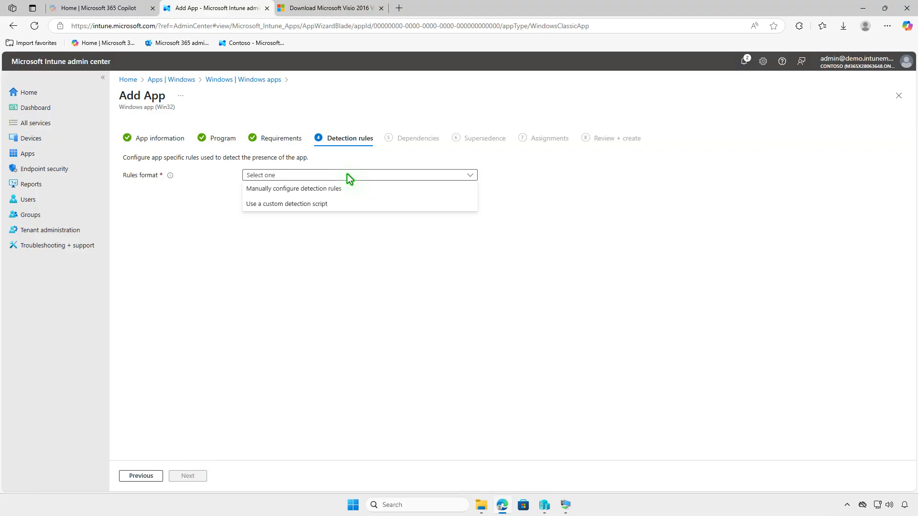
pyautogui.click(347, 188)
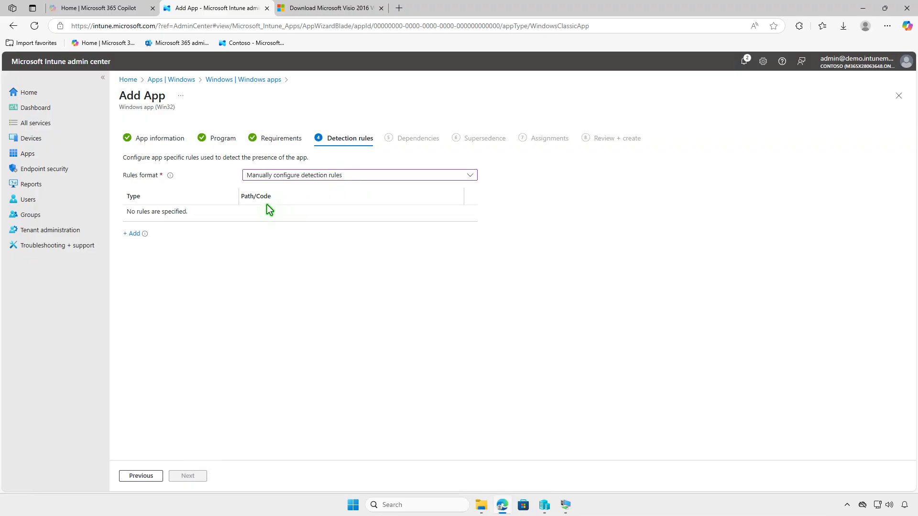
pyautogui.click(136, 235)
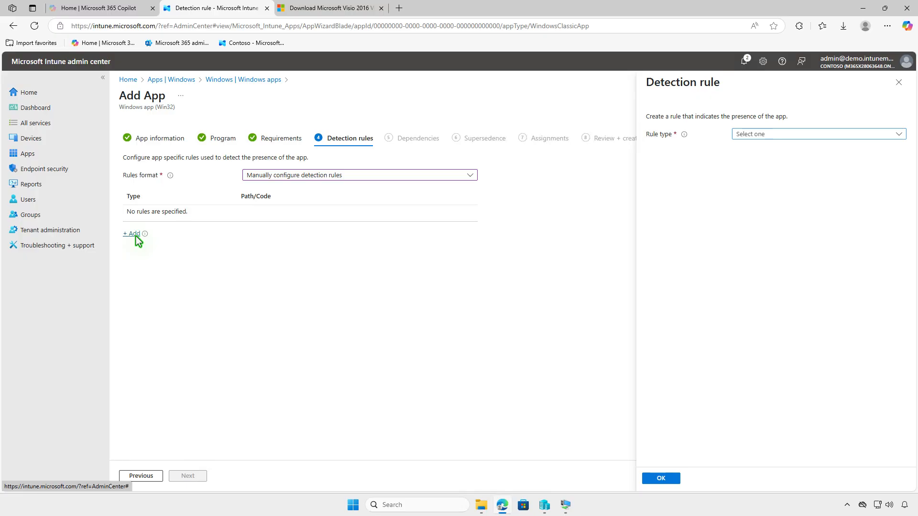
pyautogui.click(792, 135)
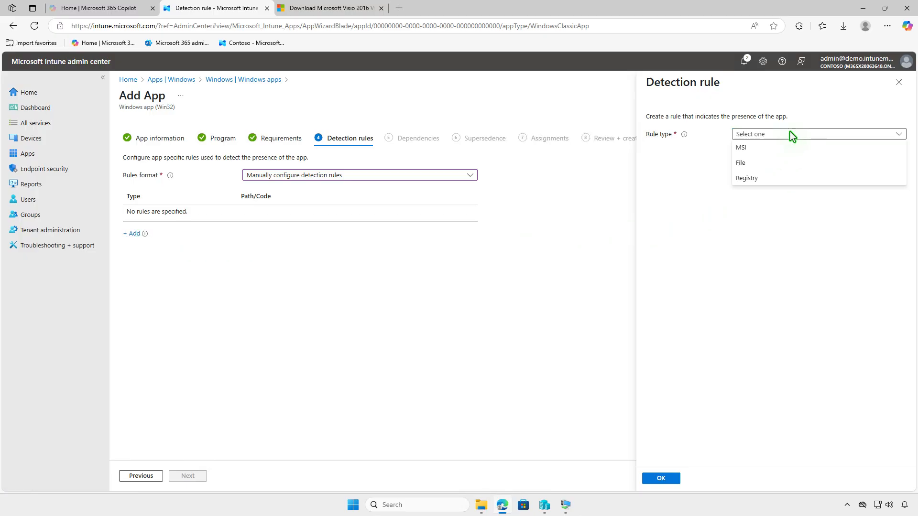
pyautogui.click(794, 162)
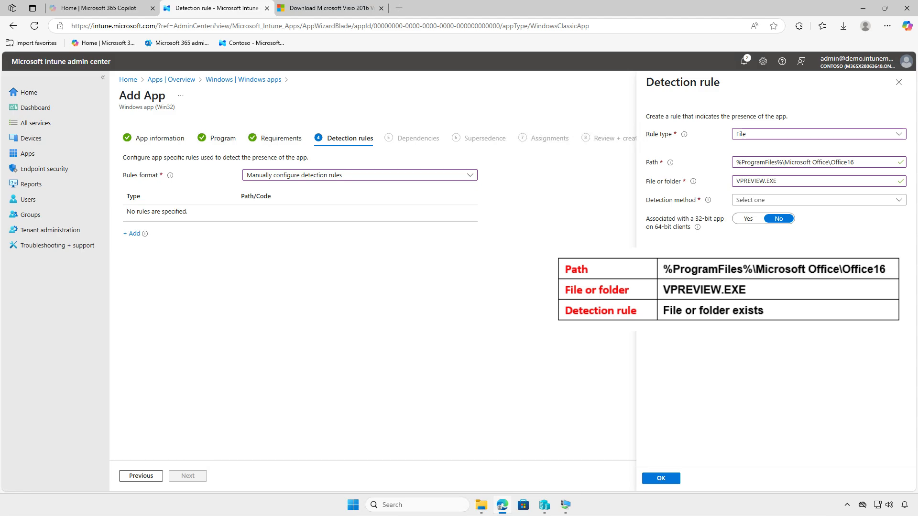
pyautogui.click(839, 200)
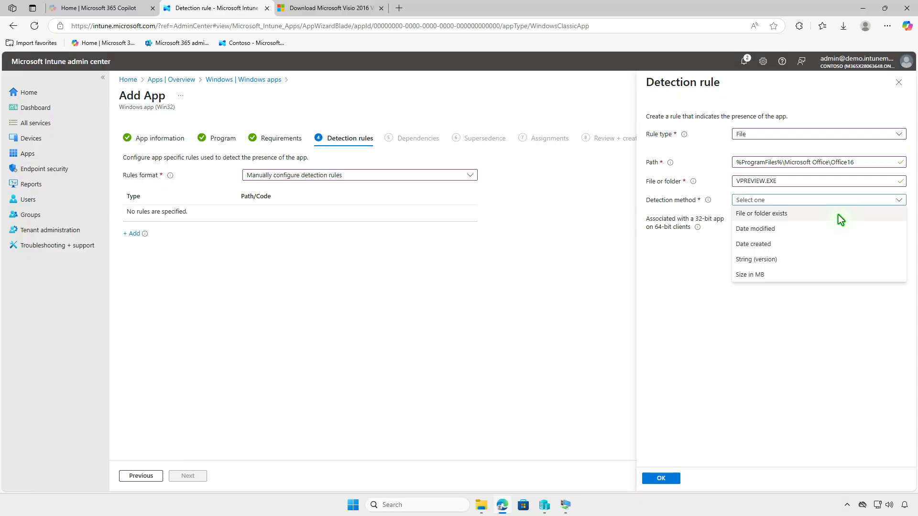
pyautogui.click(839, 214)
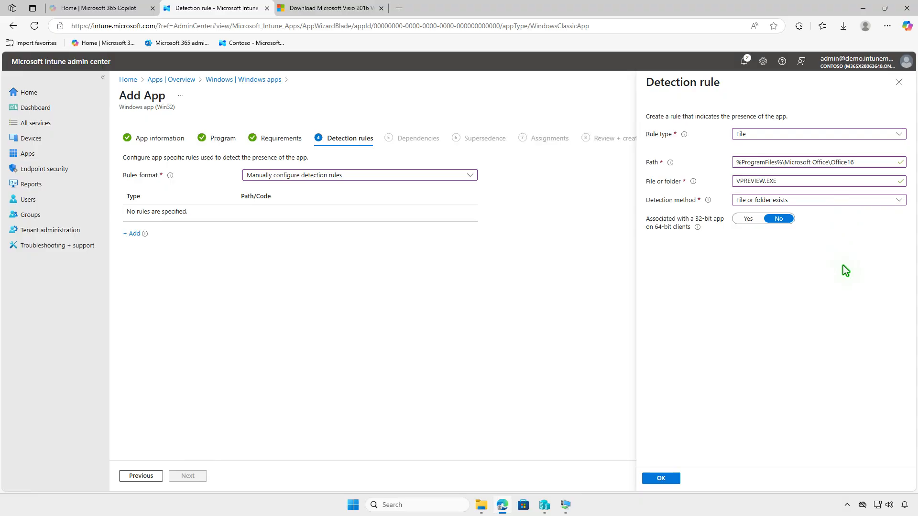
pyautogui.click(666, 478)
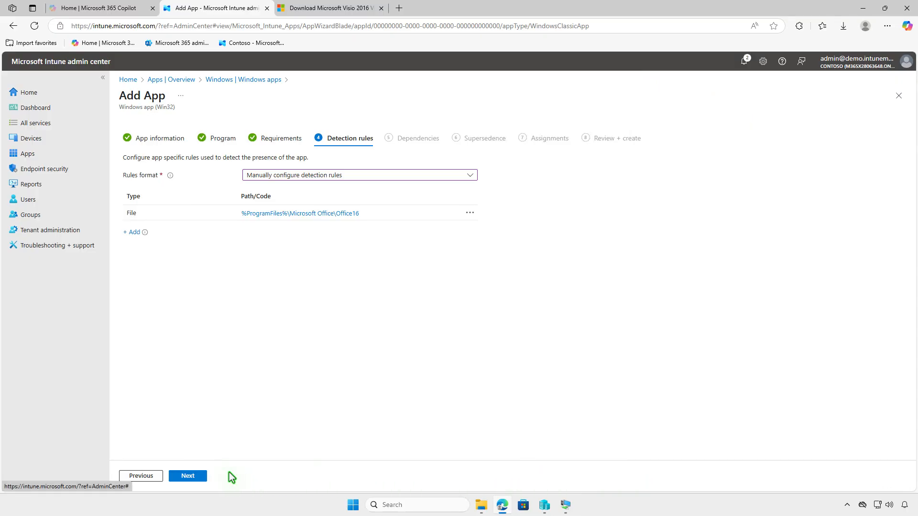
# - Continue past the Dependencies and Supersedence steps without adding anything
pyautogui.click(193, 475)
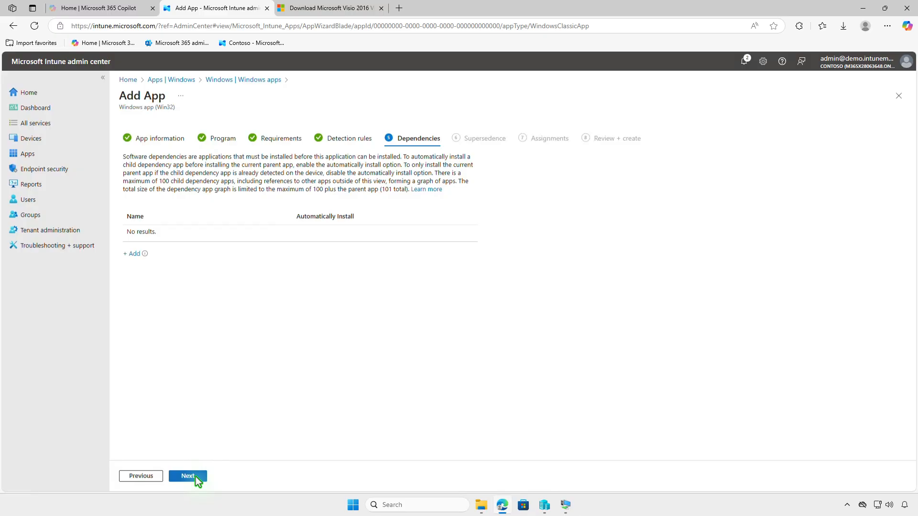
pyautogui.click(198, 478)
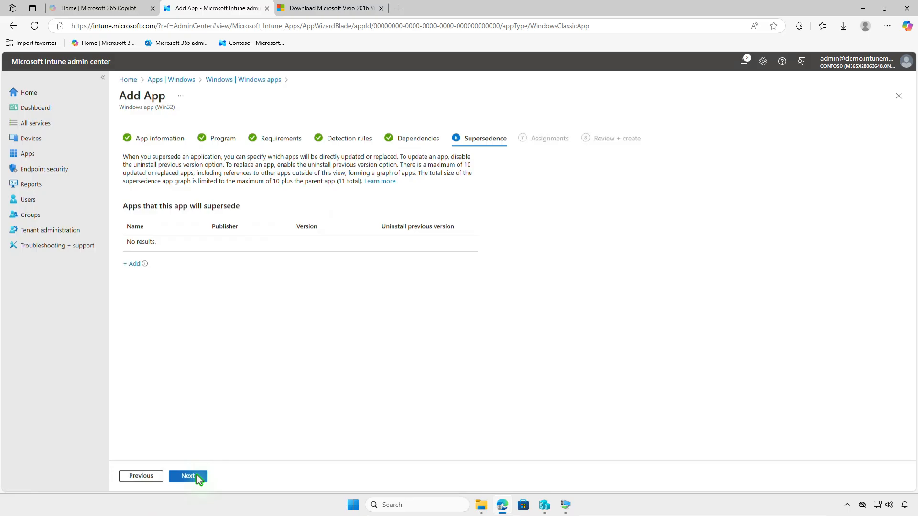
pyautogui.click(197, 477)
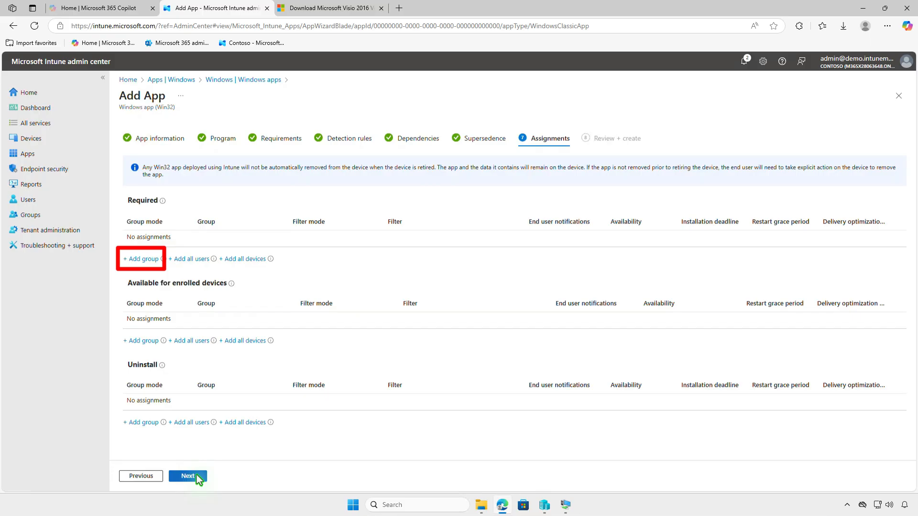
# - Assign the app as Required to the Test_Devices group
pyautogui.click(144, 259)
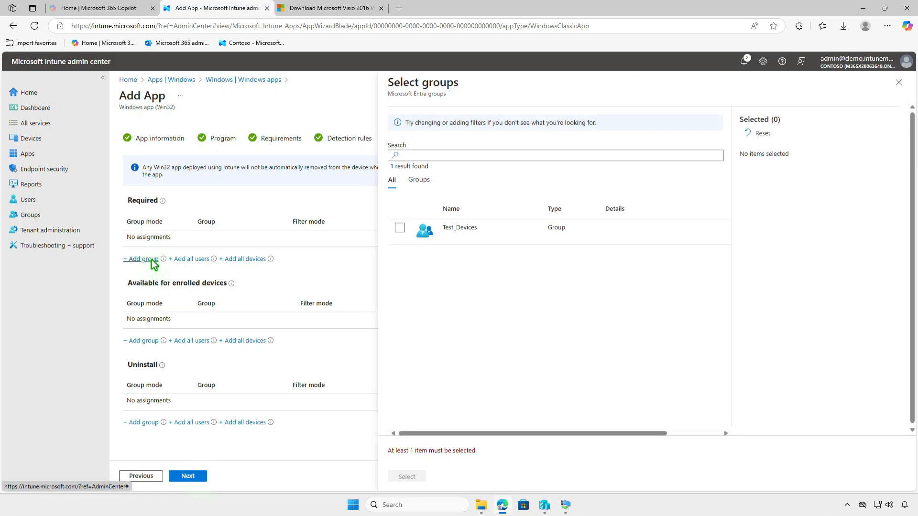
pyautogui.click(400, 228)
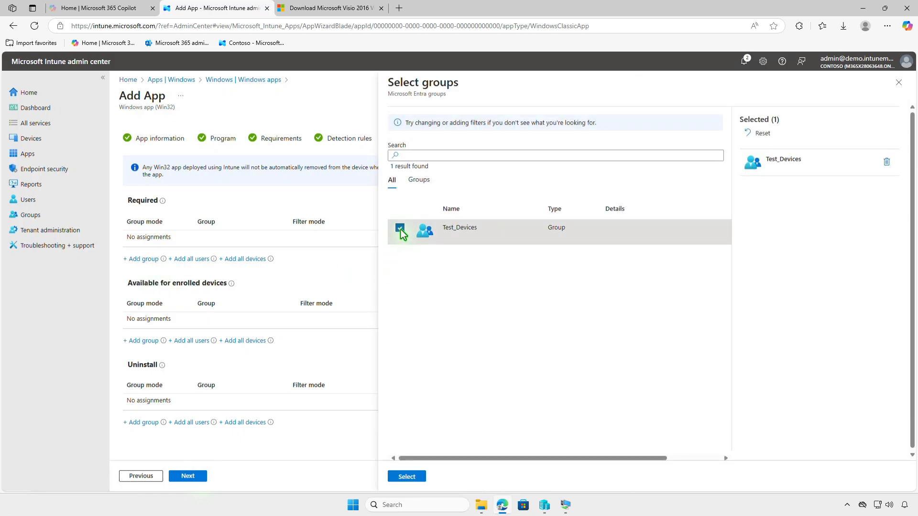
pyautogui.click(414, 476)
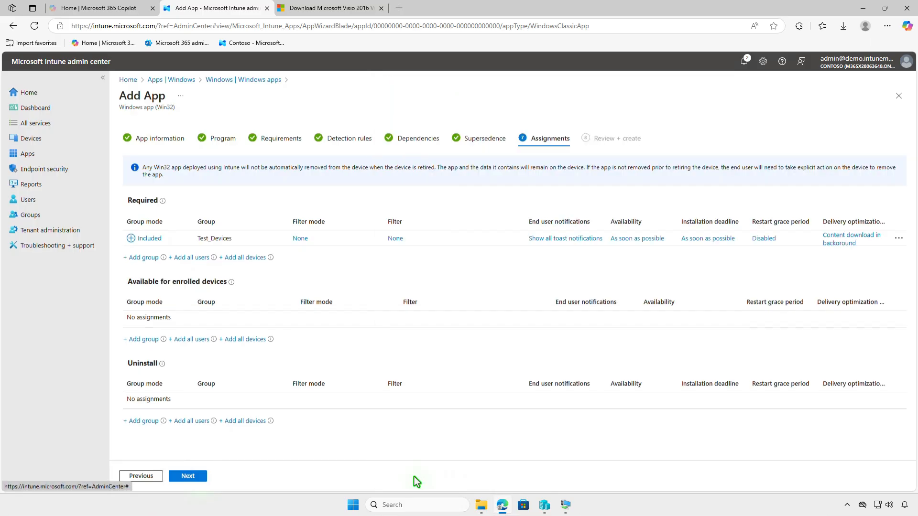
# - Review the Test_Devices assignment settings, then move on and create the app
pyautogui.click(556, 239)
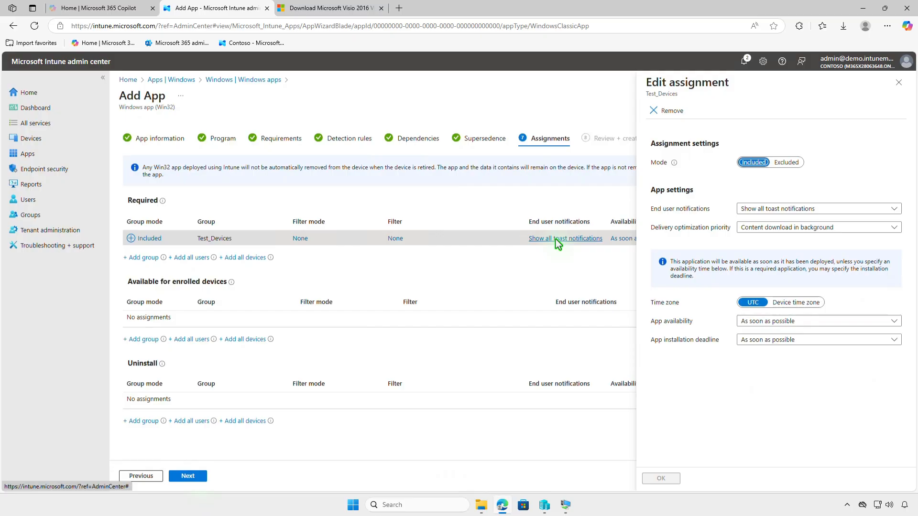
pyautogui.click(897, 83)
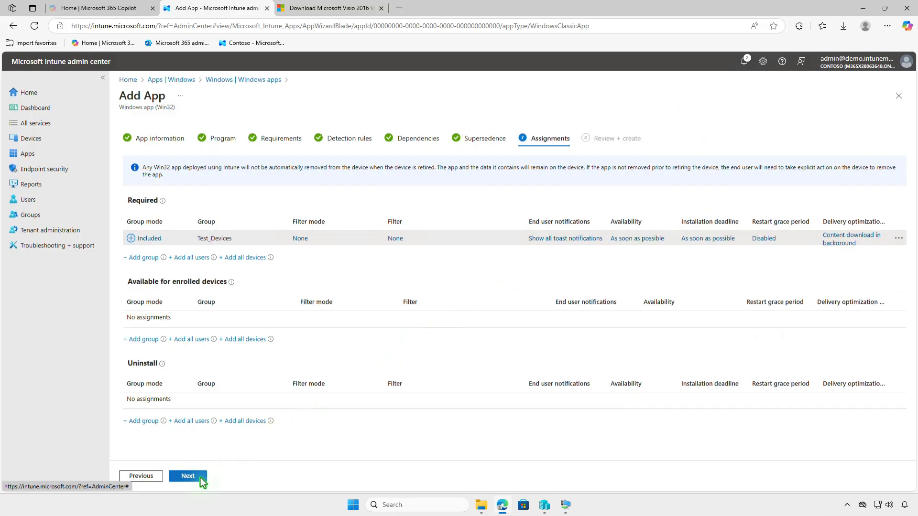
pyautogui.click(199, 476)
pyautogui.click(196, 477)
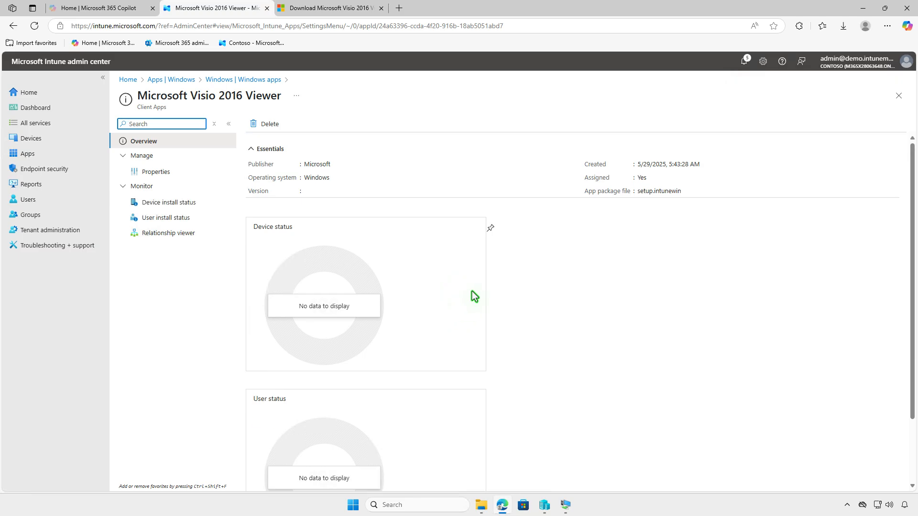
# - Switch to the Windows 10 VM and open the Contoso MDM connection info under Access work or school
pyautogui.click(861, 9)
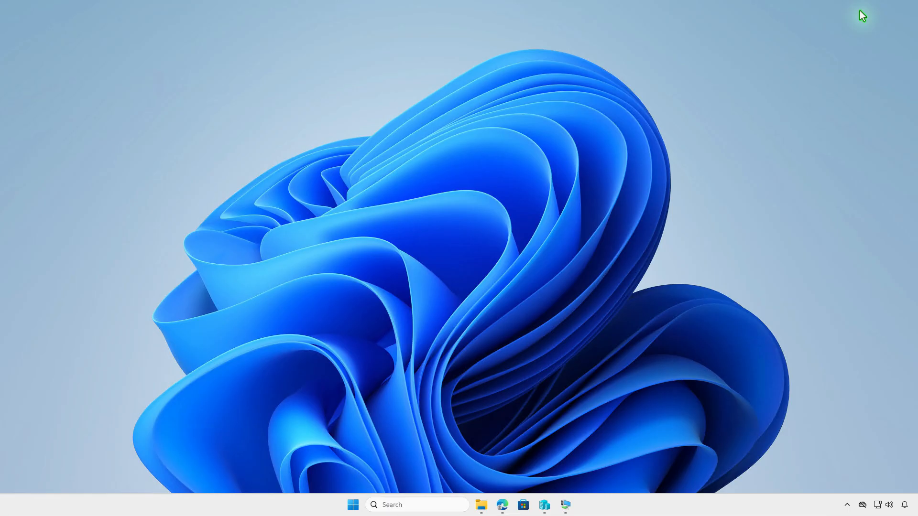
pyautogui.click(565, 506)
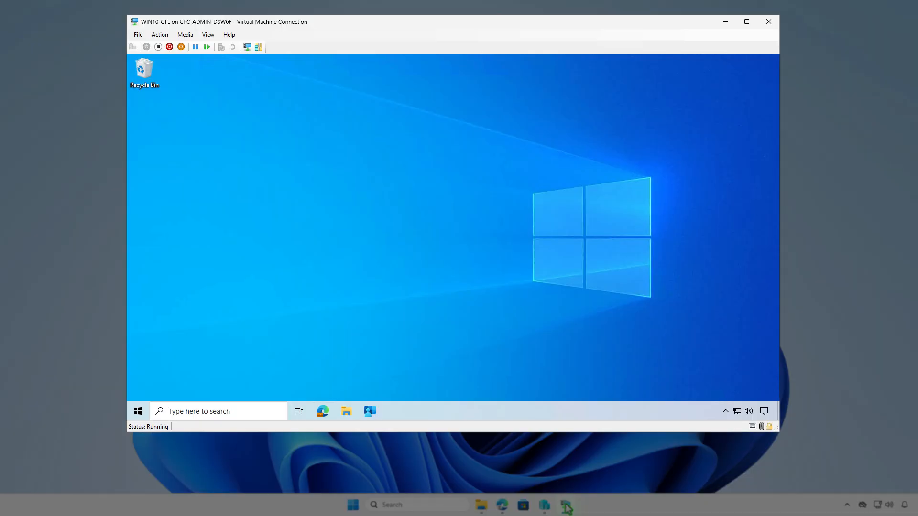
pyautogui.click(139, 411)
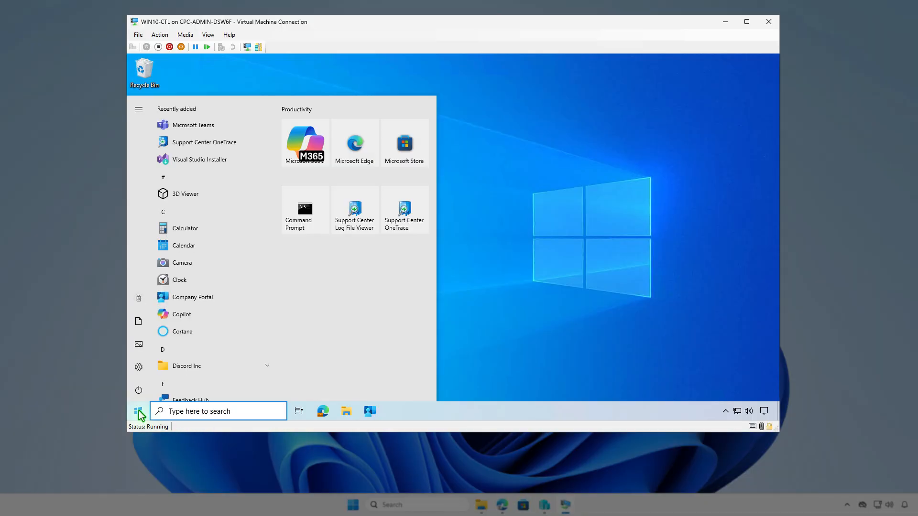
pyautogui.click(139, 301)
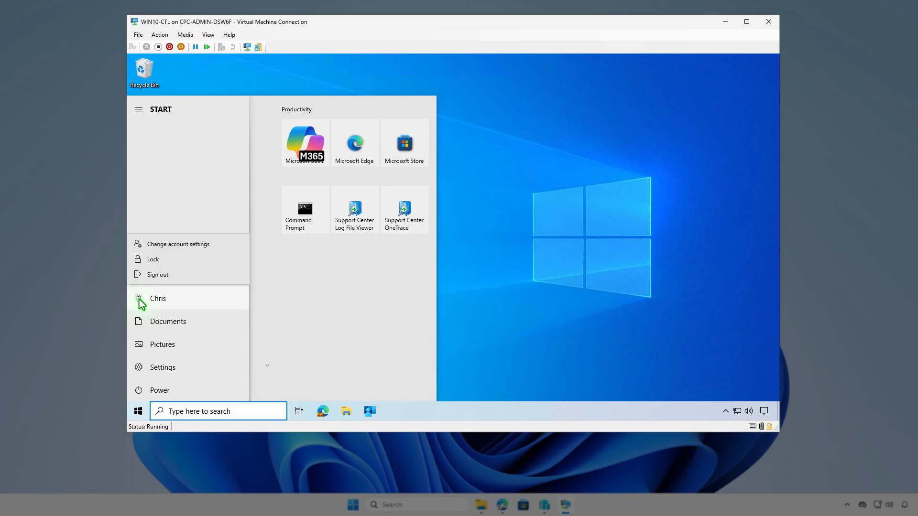
pyautogui.click(176, 246)
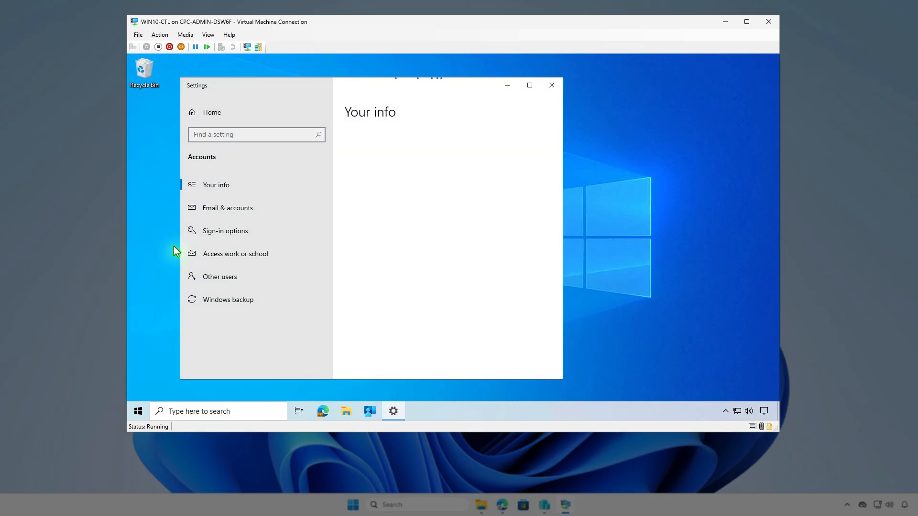
pyautogui.click(284, 261)
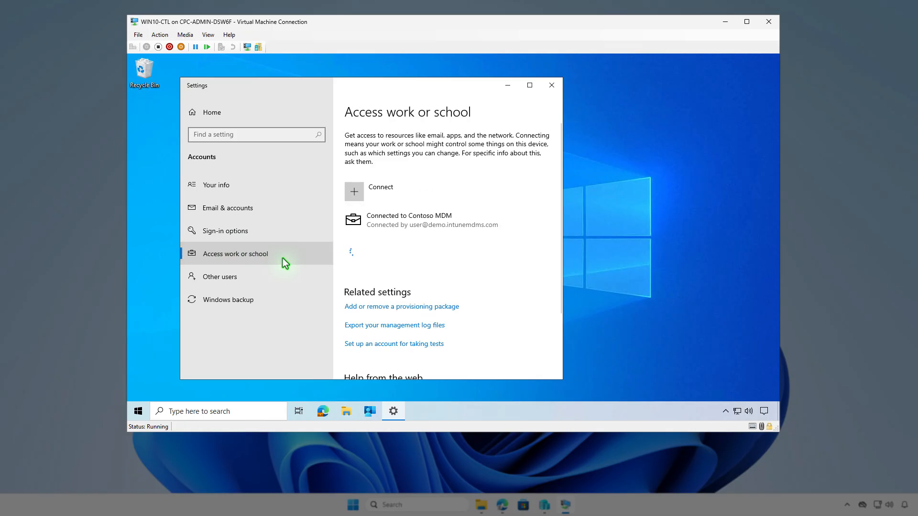
pyautogui.click(446, 225)
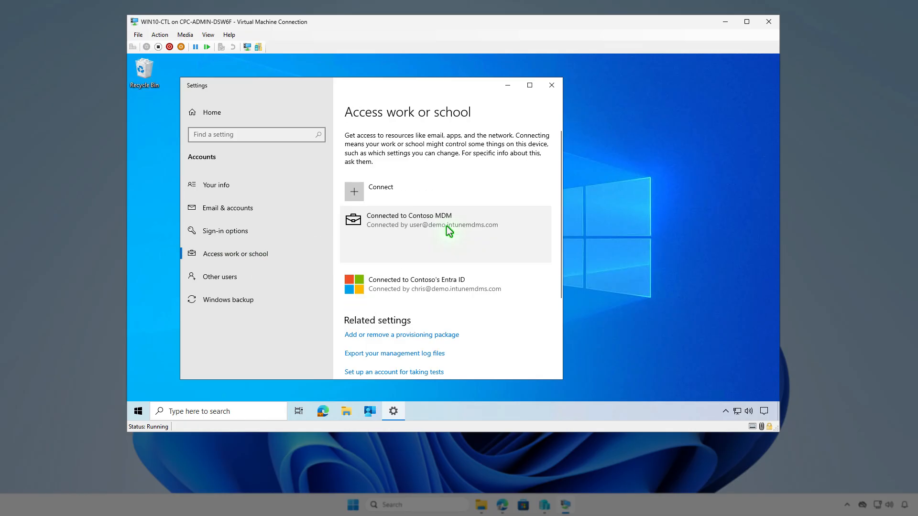
pyautogui.click(468, 251)
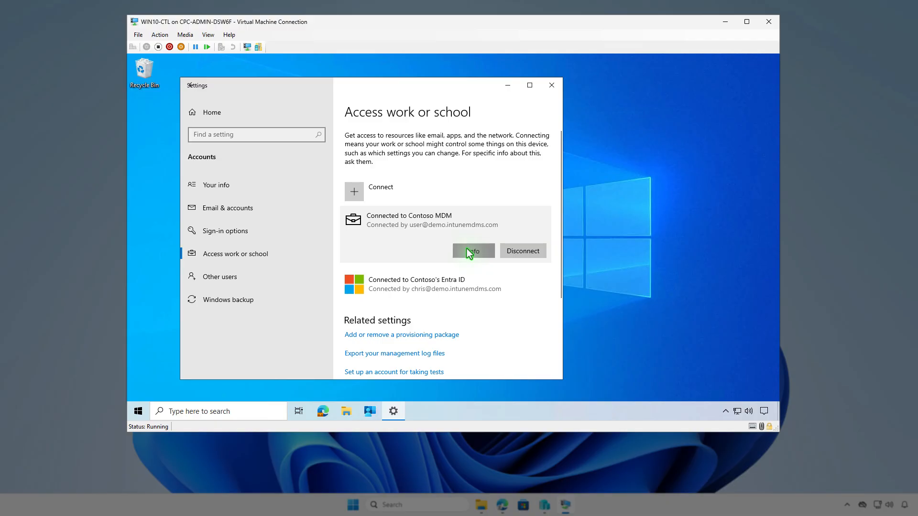
pyautogui.scroll(-8, 468, 252)
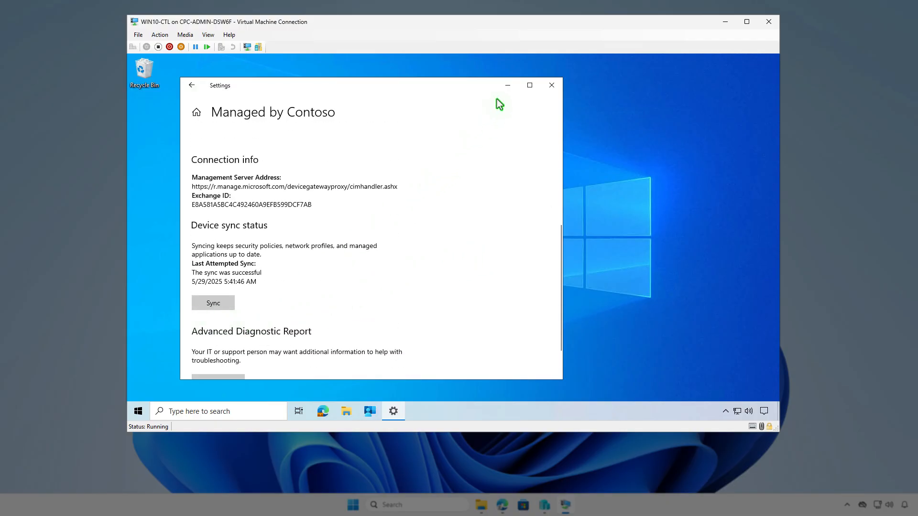
pyautogui.click(504, 89)
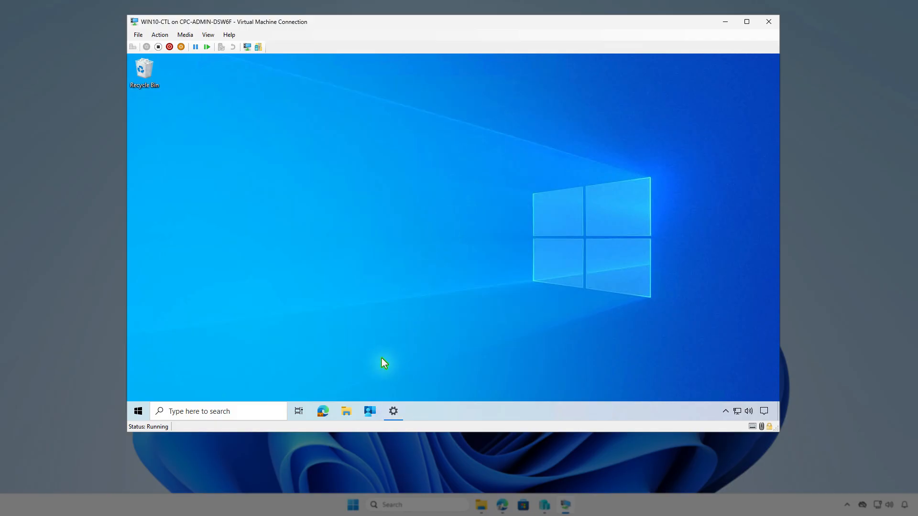
# - Sync the VM from the Company Portal settings and review the Intune software distribution notifications
pyautogui.click(364, 415)
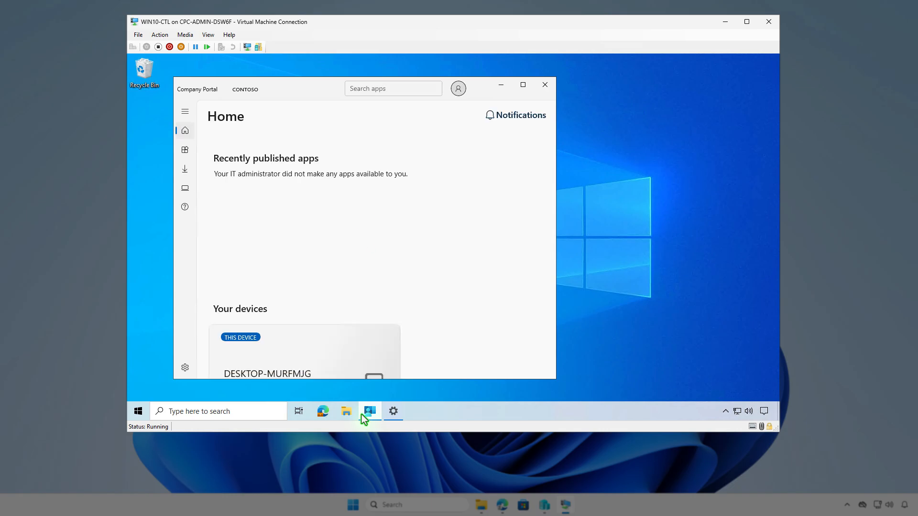
pyautogui.click(186, 369)
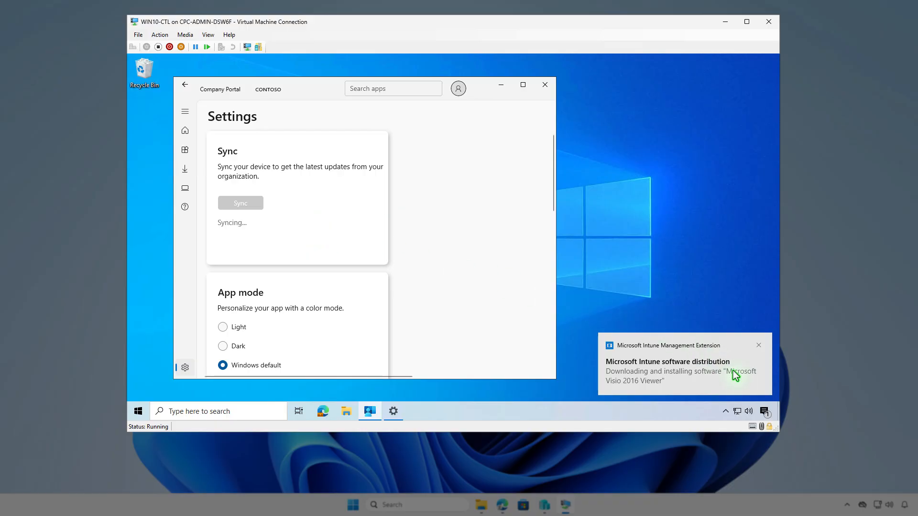
pyautogui.click(764, 412)
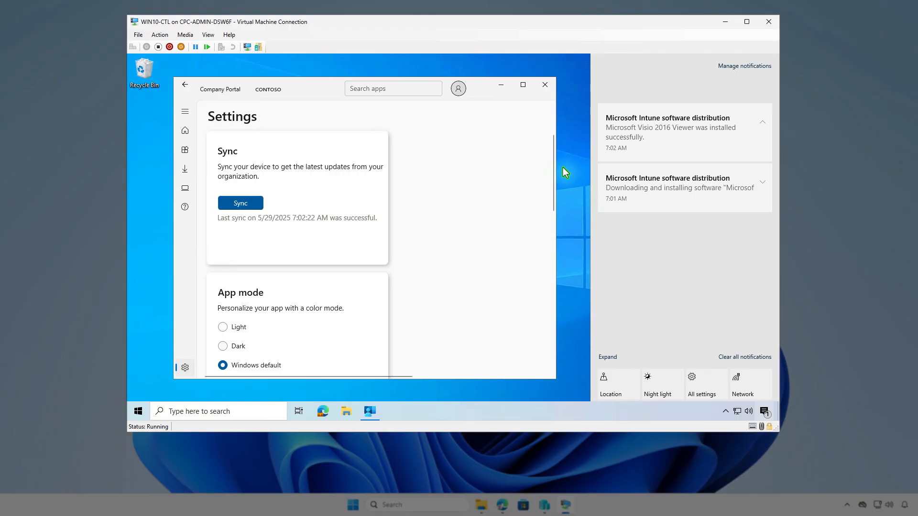
pyautogui.click(501, 86)
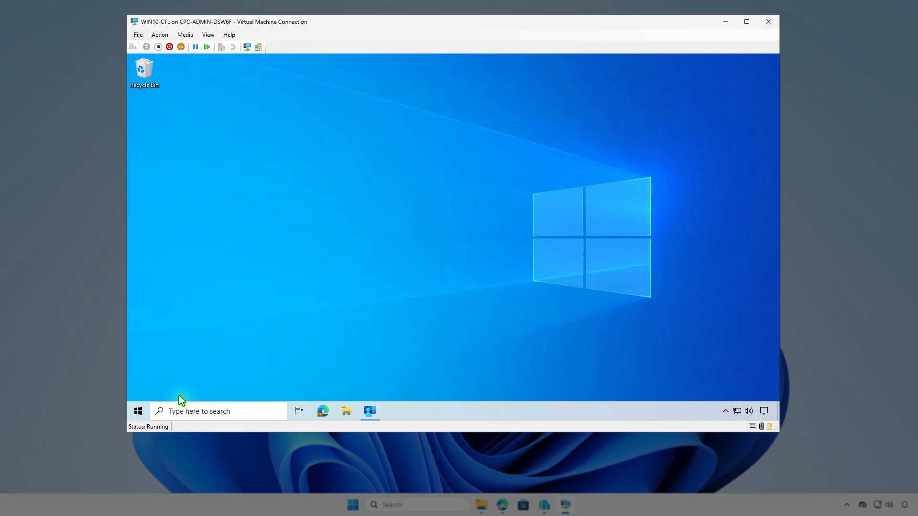
# - Search the VM's installed apps for visio in Apps & features, then close it and minimise the VM
pyautogui.rightClick(138, 411)
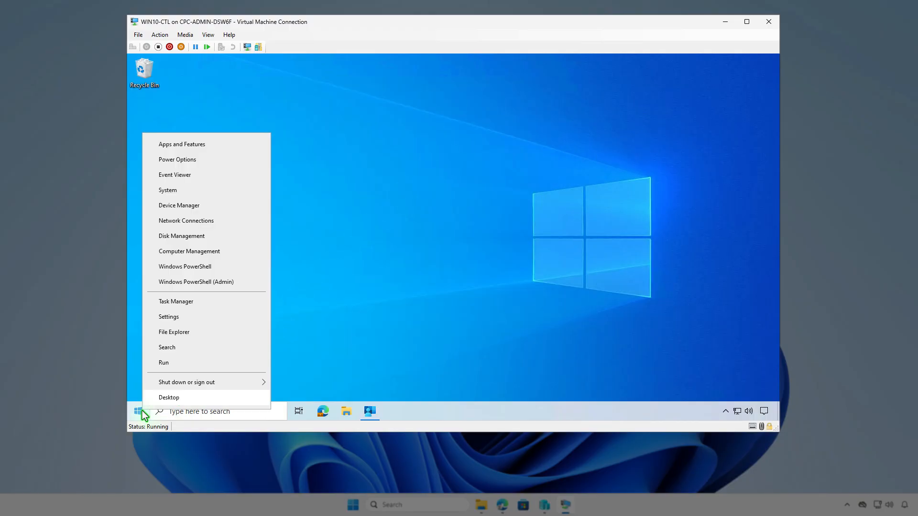
pyautogui.click(213, 149)
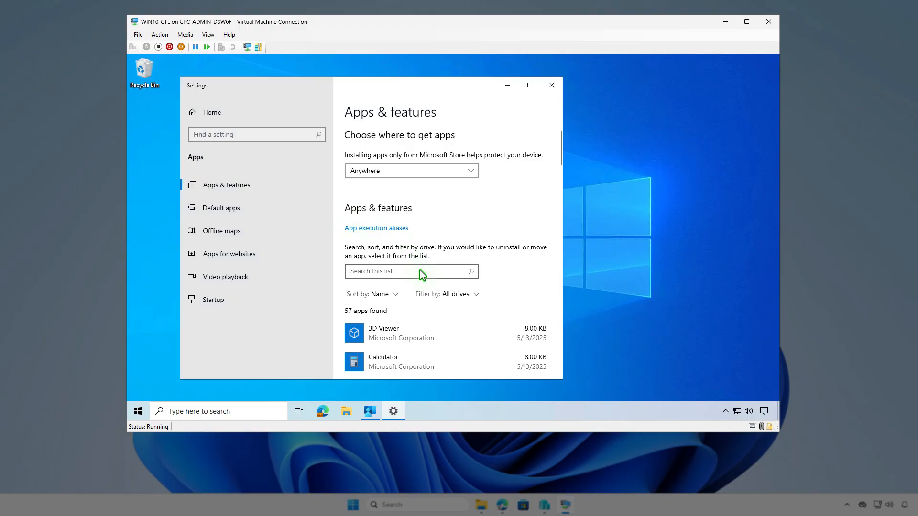
pyautogui.click(423, 276)
pyautogui.write('visio')
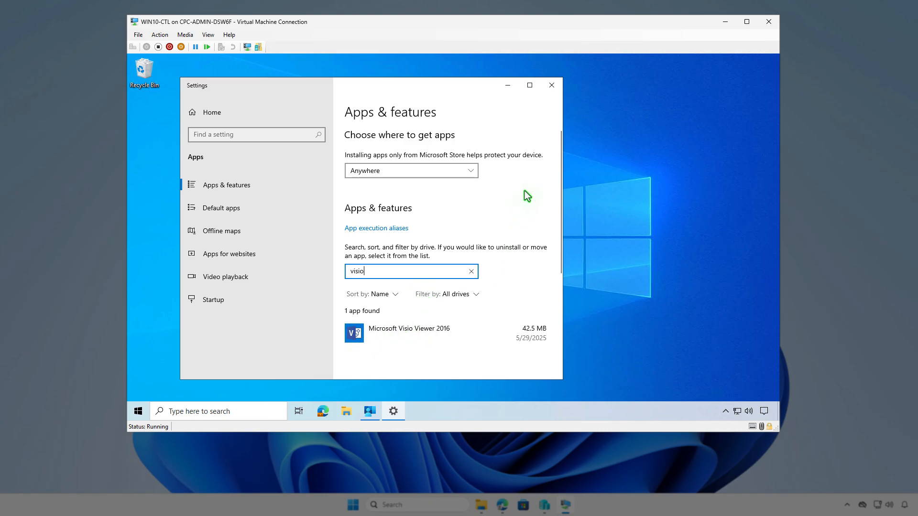
pyautogui.click(552, 85)
pyautogui.click(726, 22)
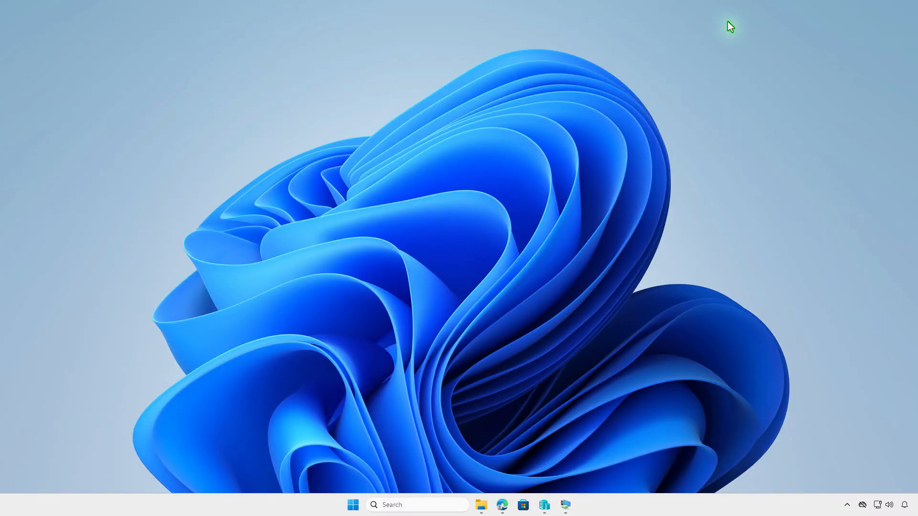
# - Refresh the Microsoft Visio 2016 Viewer overview in Intune to check its device install status
pyautogui.click(503, 504)
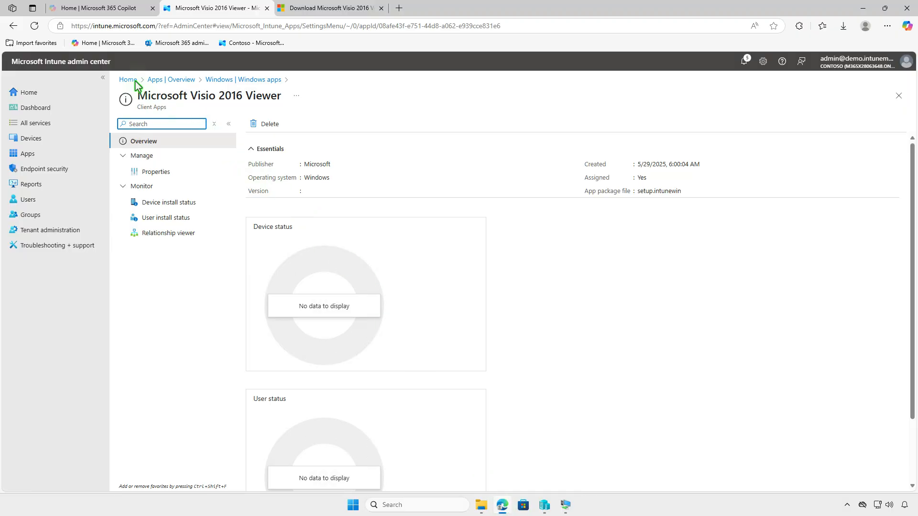
pyautogui.click(35, 25)
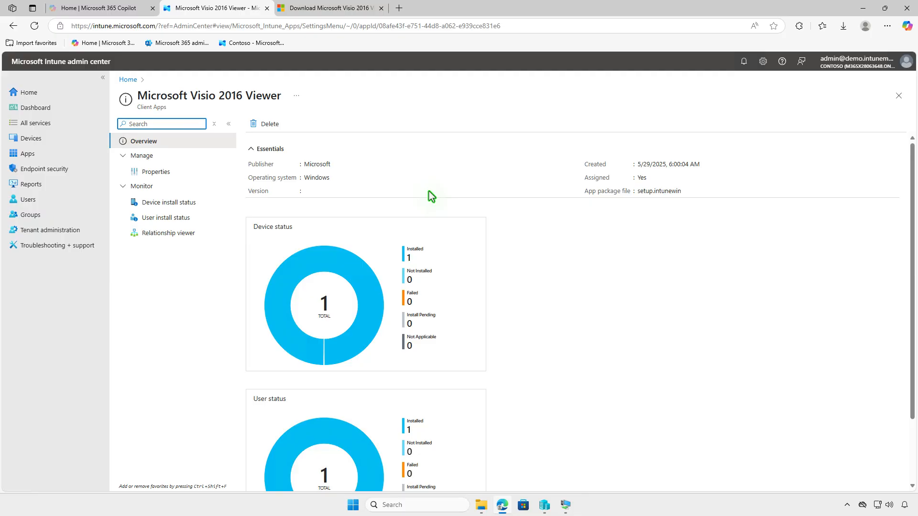
pyautogui.click(200, 203)
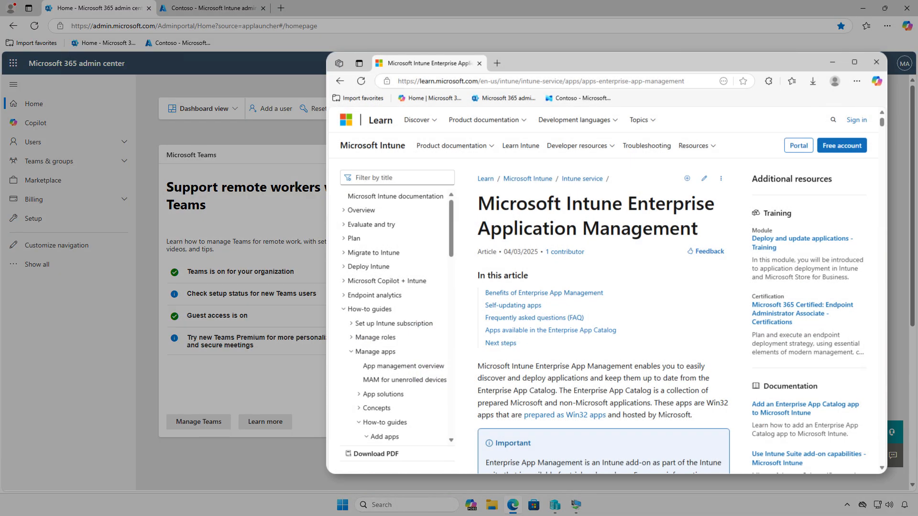
# - Read through the Microsoft Intune Enterprise Application Management documentation article
pyautogui.scroll(-4, 604, 292)
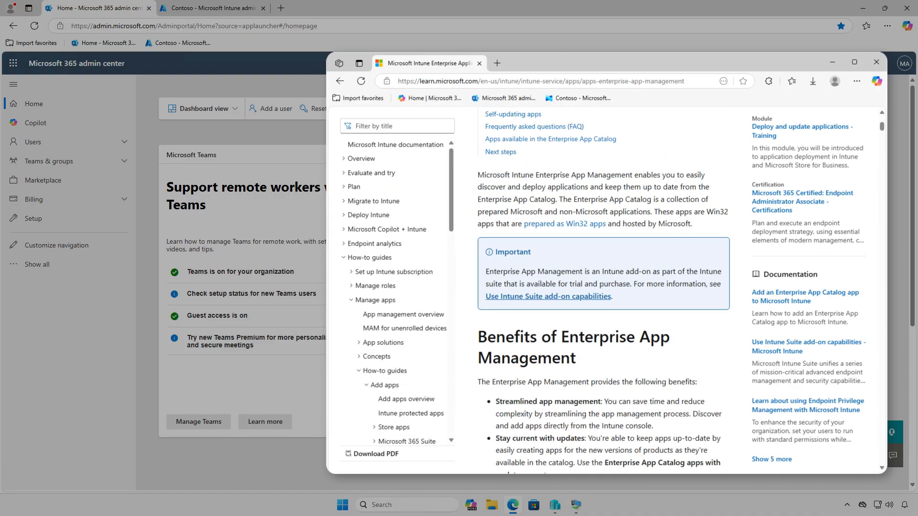
pyautogui.scroll(-3, 603, 290)
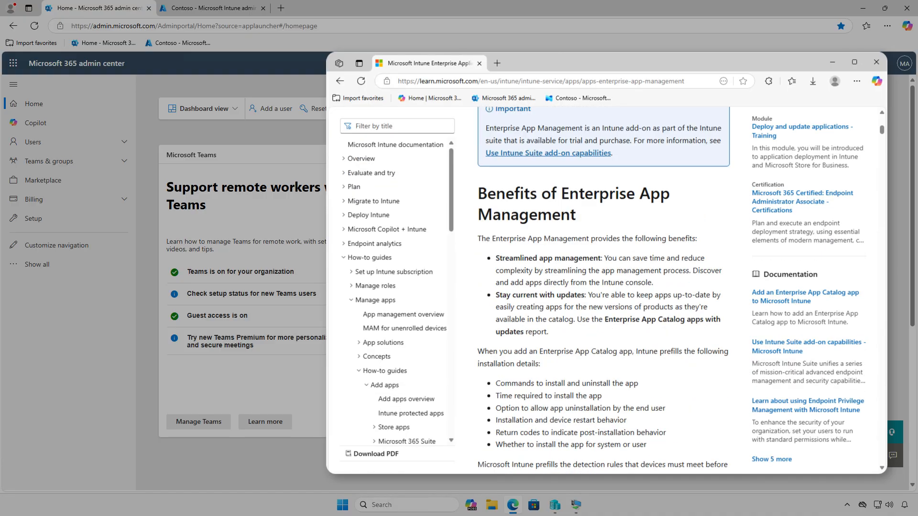
pyautogui.scroll(-10, 604, 290)
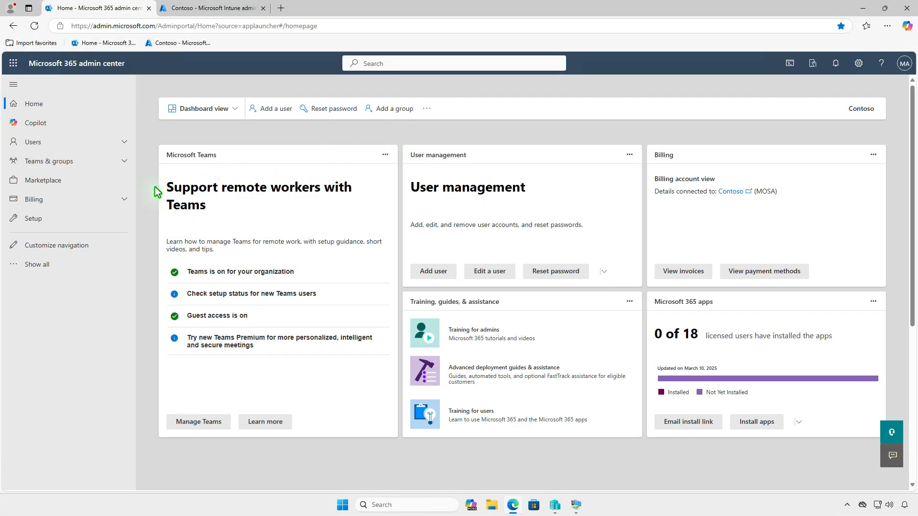
# - Open the billing licenses list in the Microsoft 365 admin center and select Microsoft Intune Suite
pyautogui.click(105, 203)
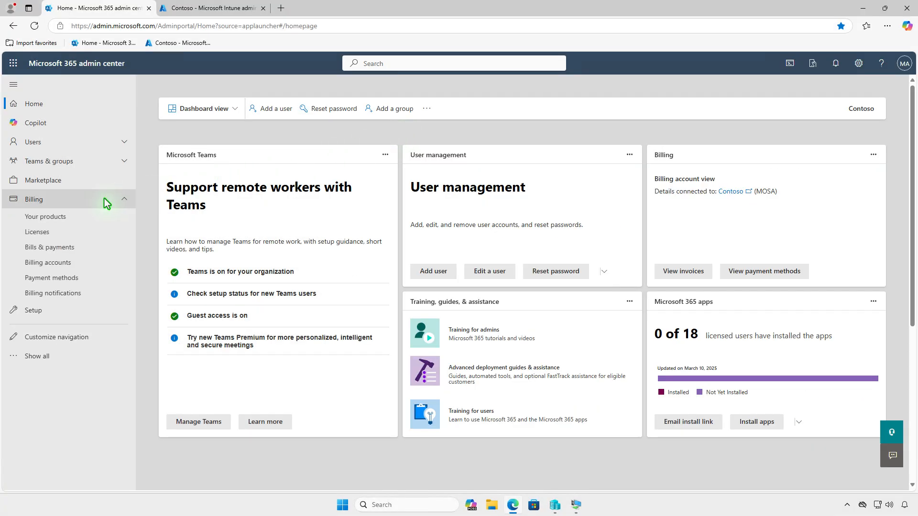
pyautogui.click(91, 232)
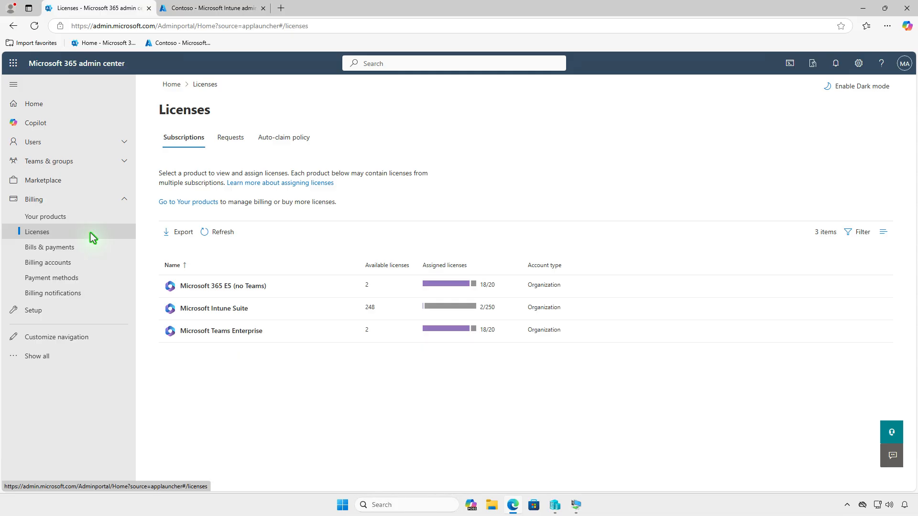
pyautogui.click(308, 307)
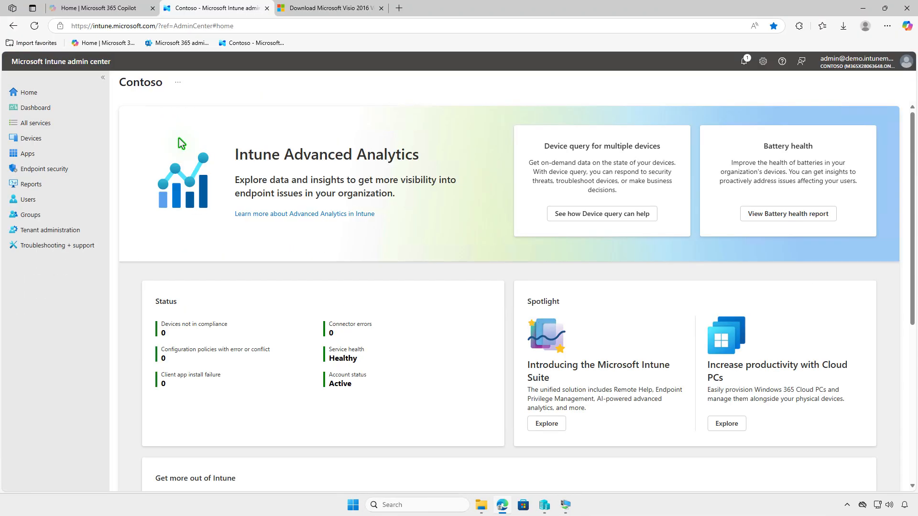
# - Start creating a new Windows app of type Enterprise App Catalog app
pyautogui.click(68, 154)
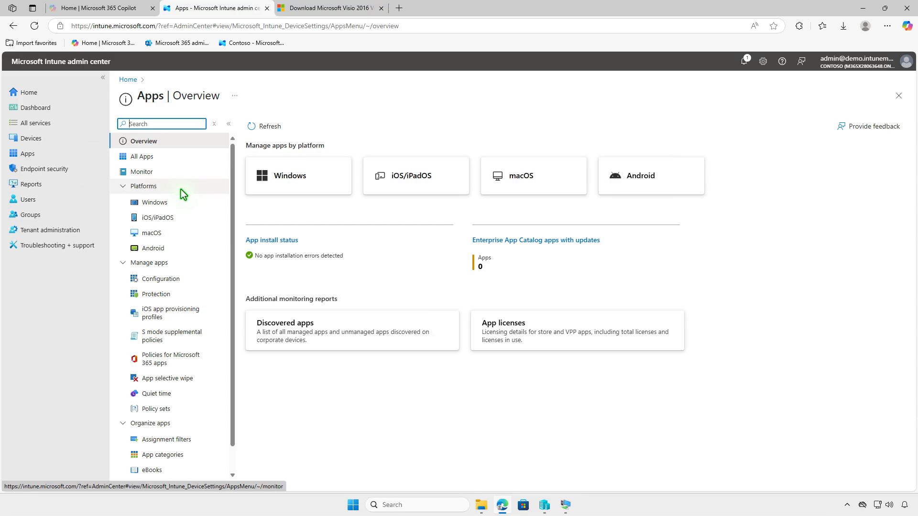
pyautogui.click(196, 202)
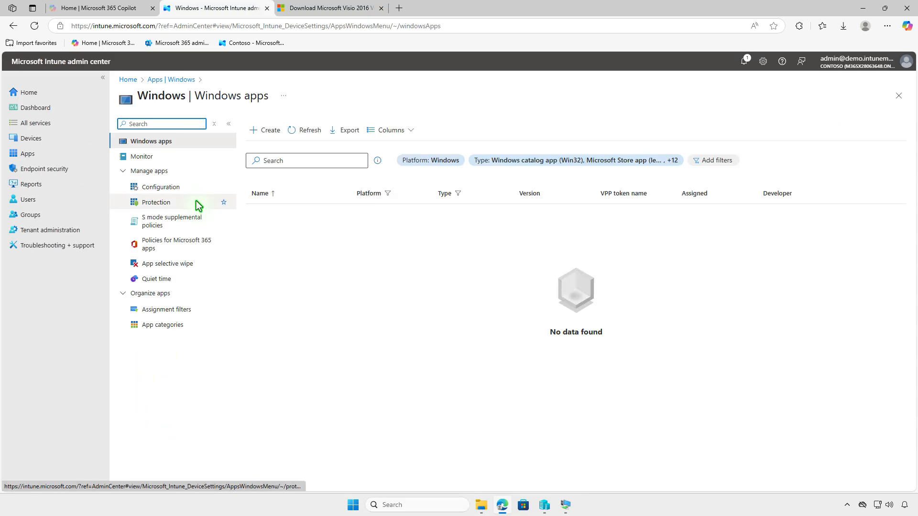
pyautogui.click(262, 133)
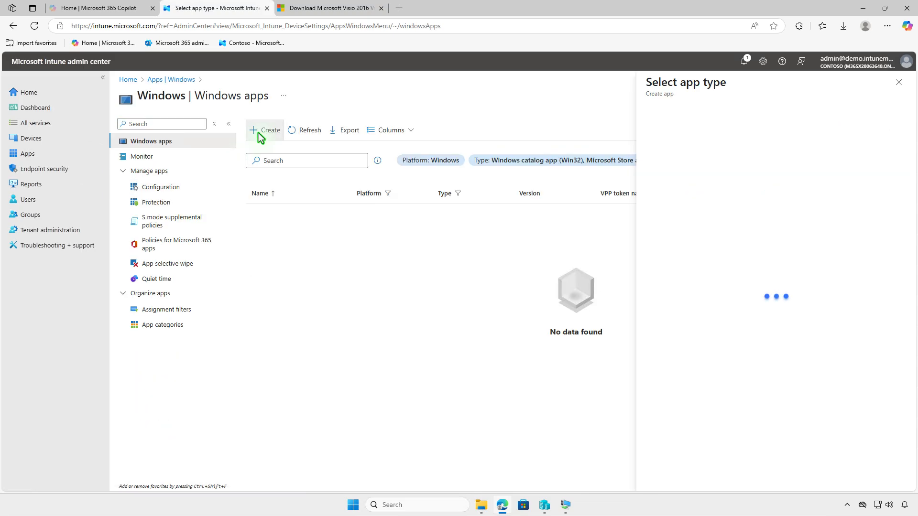
pyautogui.click(744, 128)
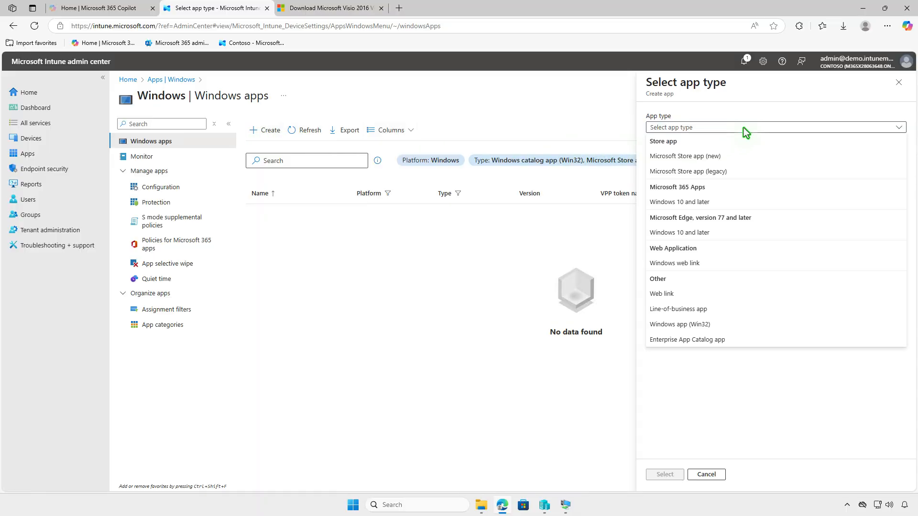
pyautogui.click(741, 340)
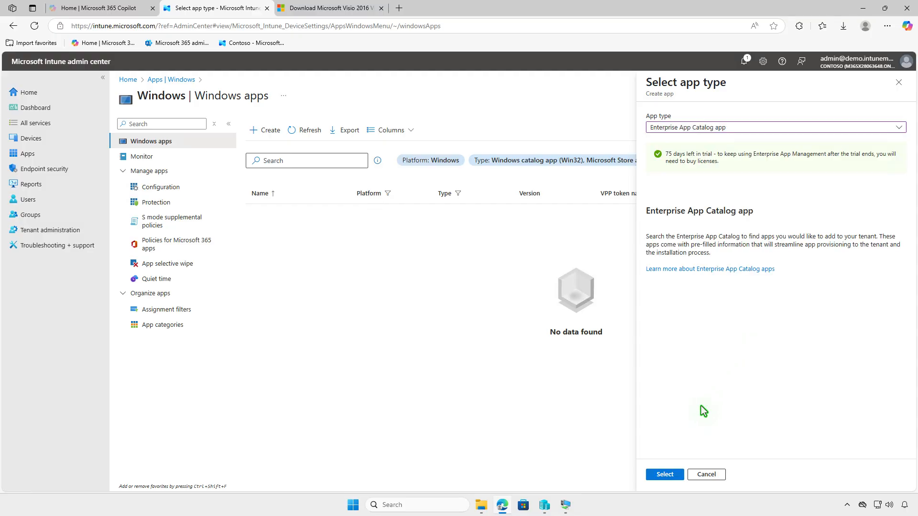
pyautogui.click(676, 478)
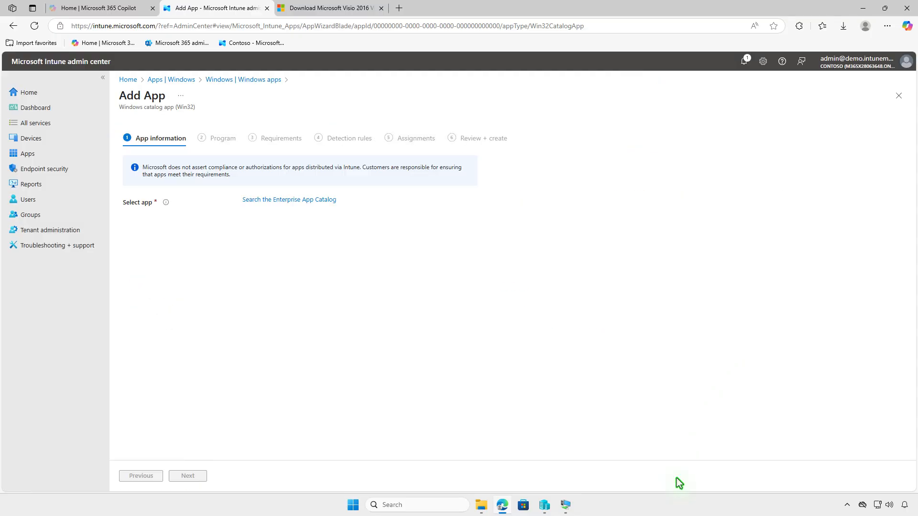
# - Search the Enterprise App Catalog for Microsoft Visio 2016 Viewer and select its nl-NL x64 package
pyautogui.click(330, 202)
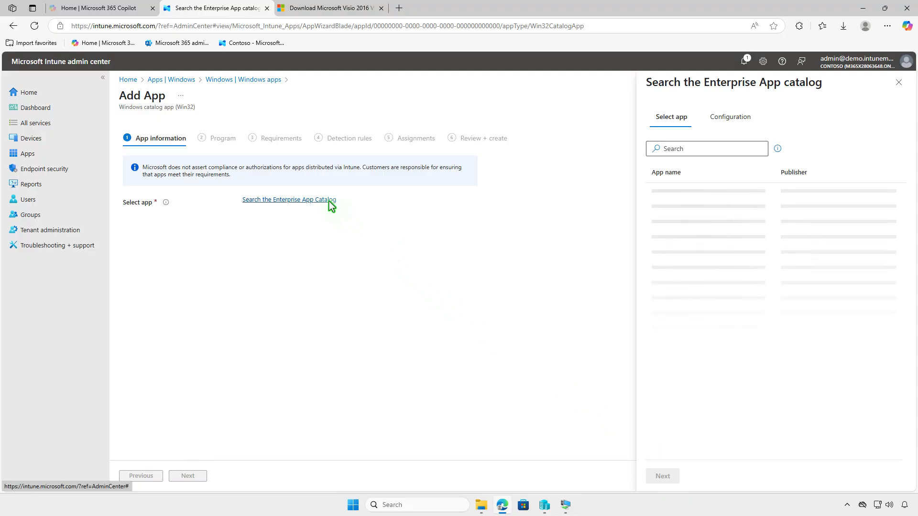
pyautogui.click(691, 151)
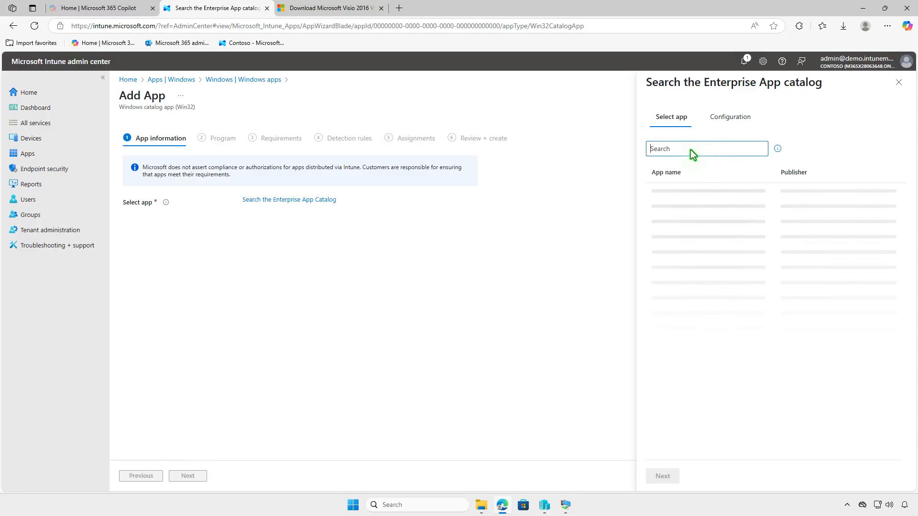
pyautogui.write('Microsoft Visio 2016 Viewer')
pyautogui.click(746, 195)
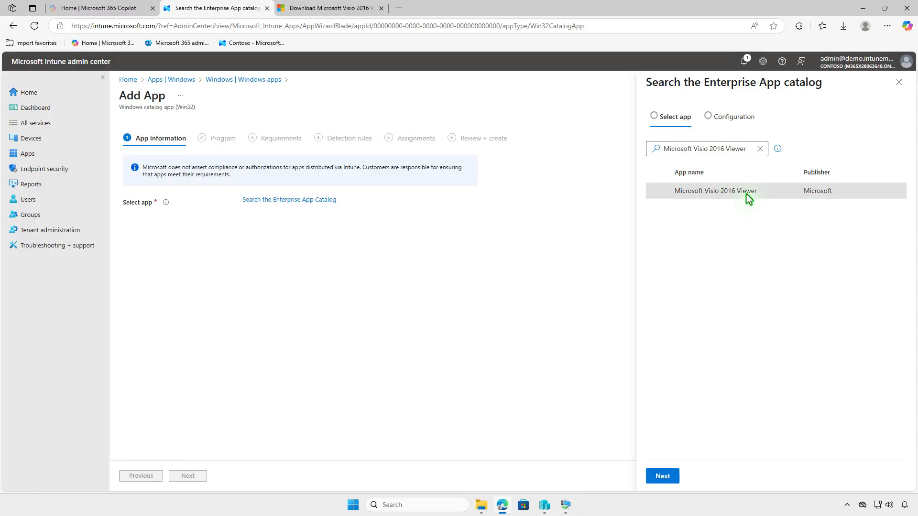
pyautogui.click(674, 476)
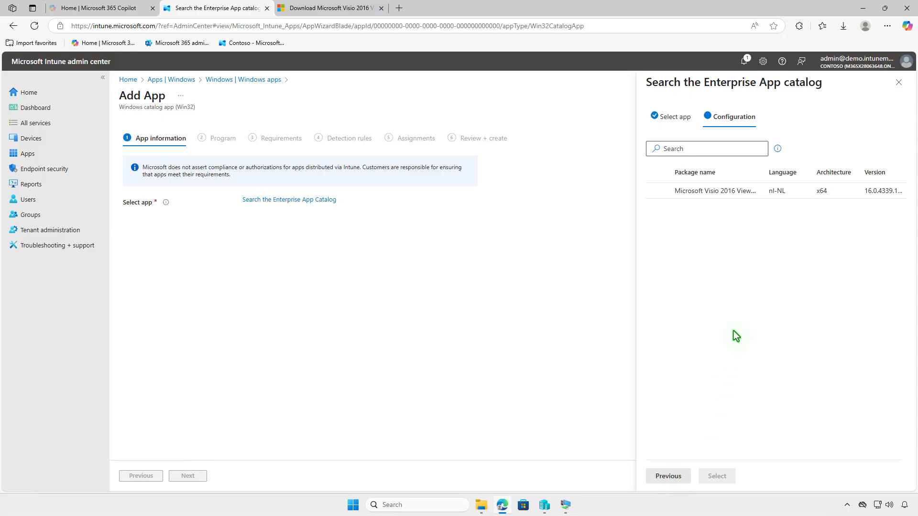
pyautogui.click(754, 191)
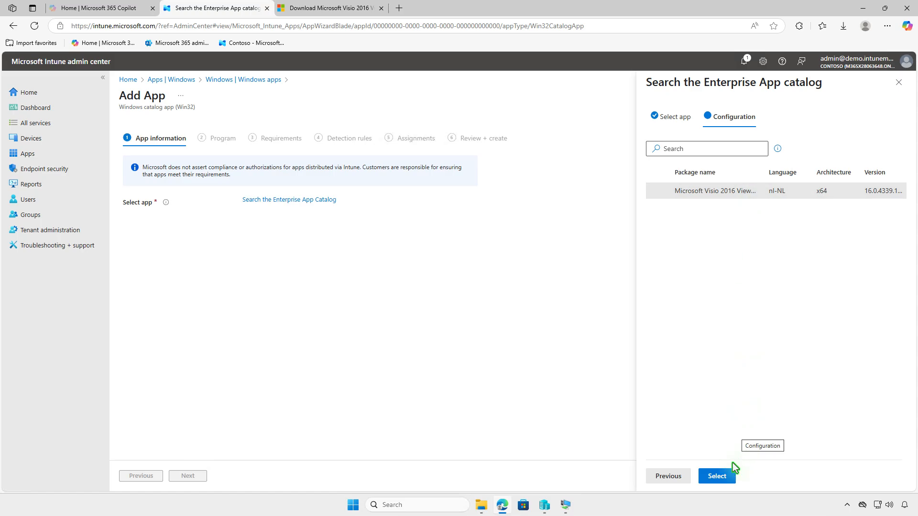
pyautogui.click(728, 477)
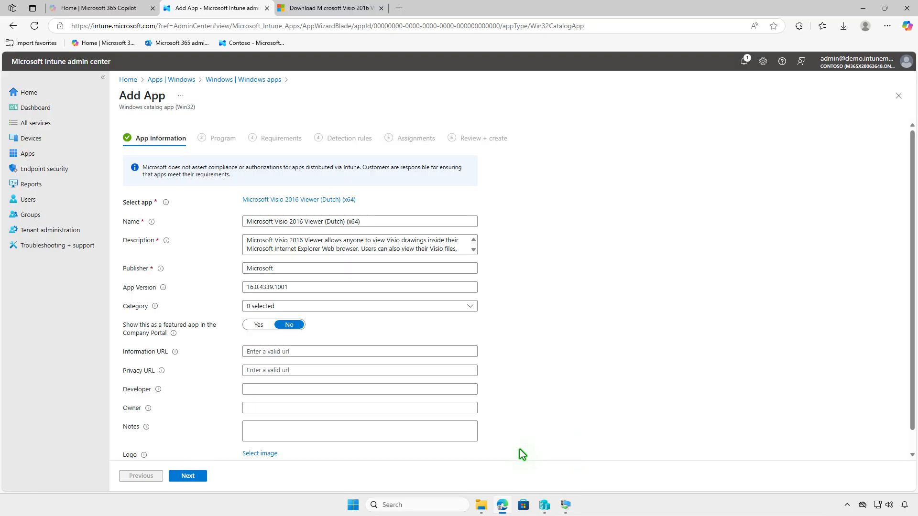
# - Upload visio.png from Downloads as the app logo and continue past the app information
pyautogui.click(274, 454)
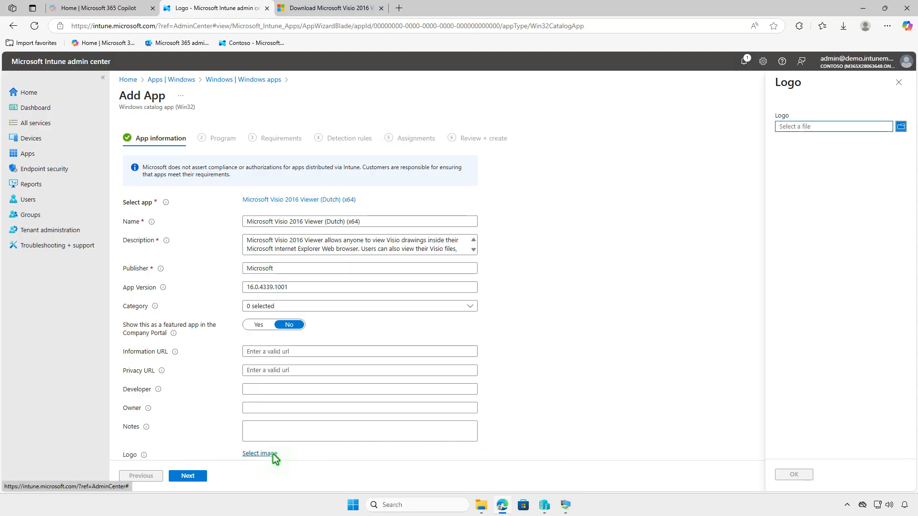
pyautogui.click(829, 127)
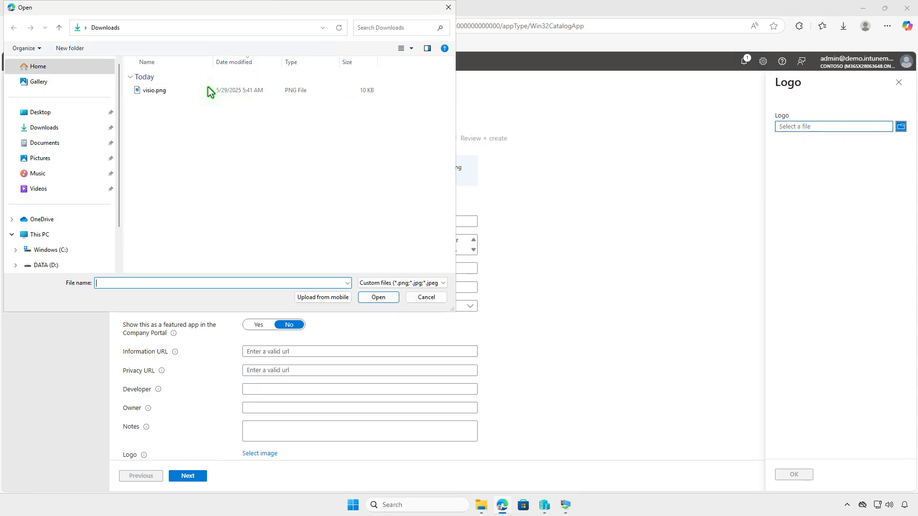
pyautogui.click(206, 91)
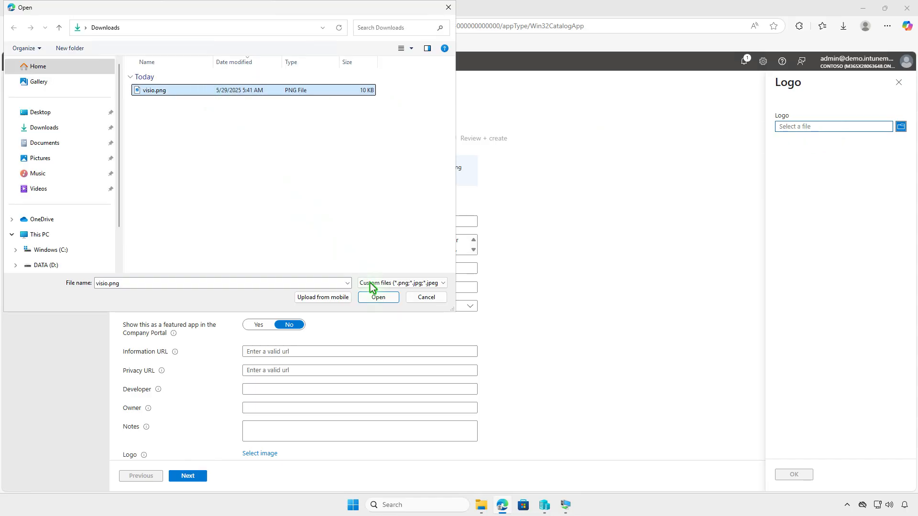
pyautogui.click(381, 299)
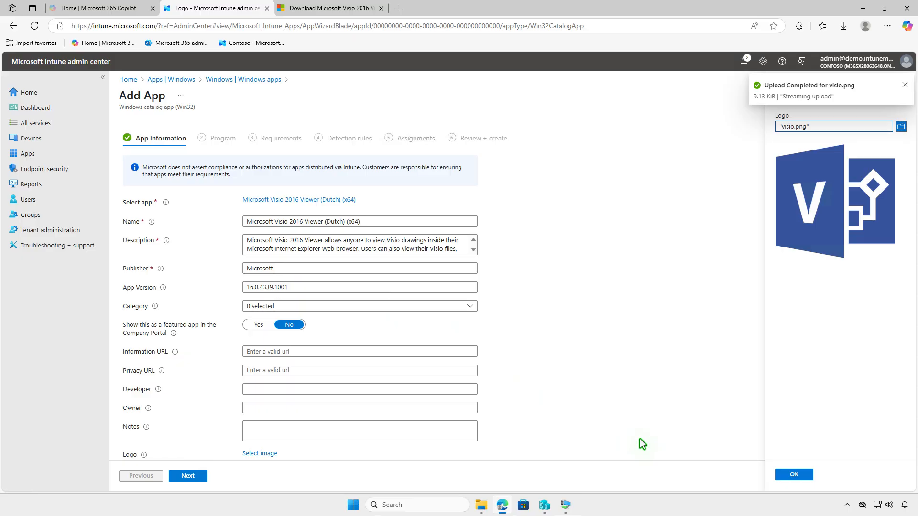
pyautogui.click(790, 475)
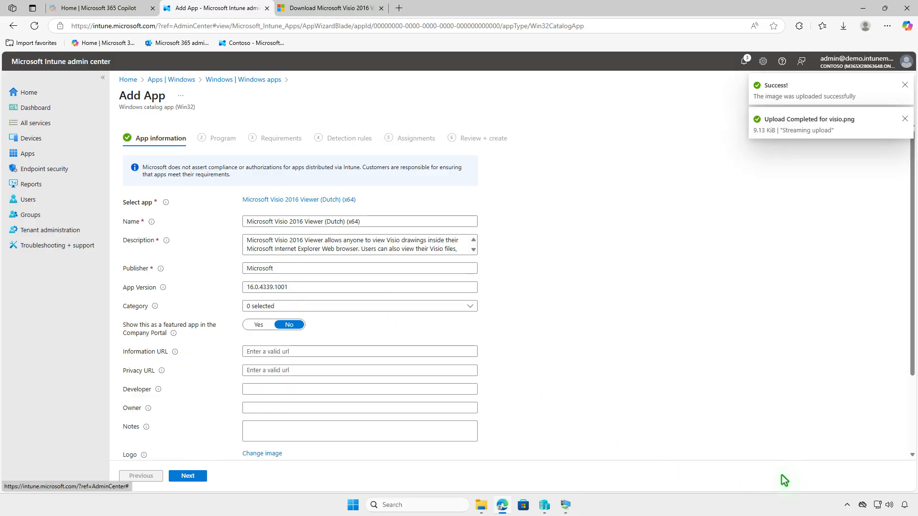
pyautogui.click(192, 476)
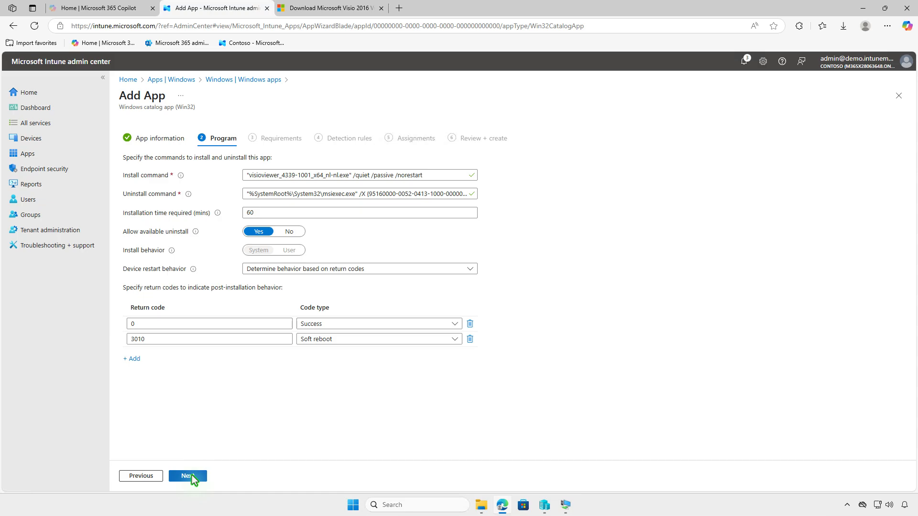
# - Keep the default program, requirements and detection rule settings
pyautogui.click(188, 475)
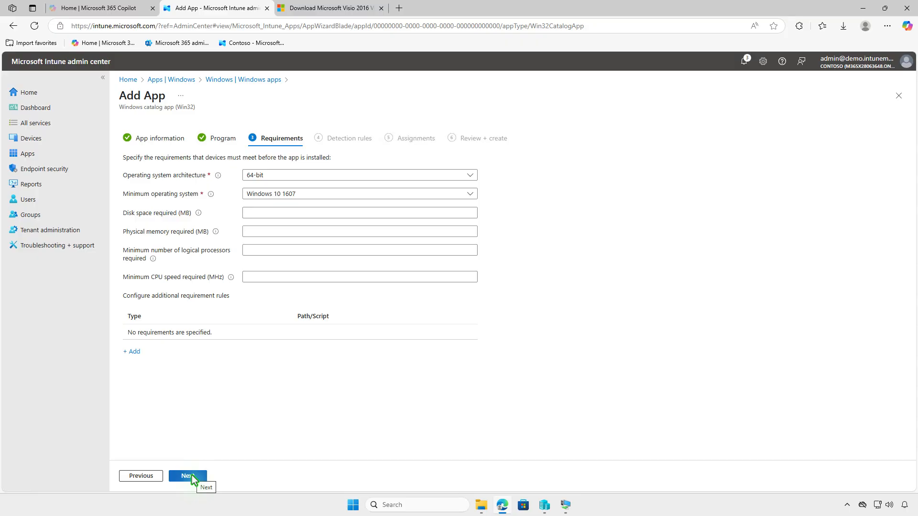
pyautogui.click(190, 477)
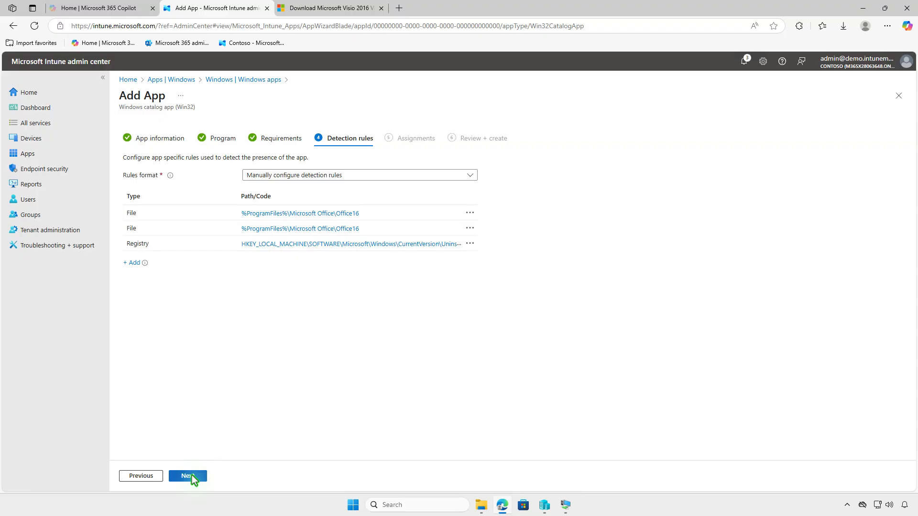
pyautogui.click(190, 476)
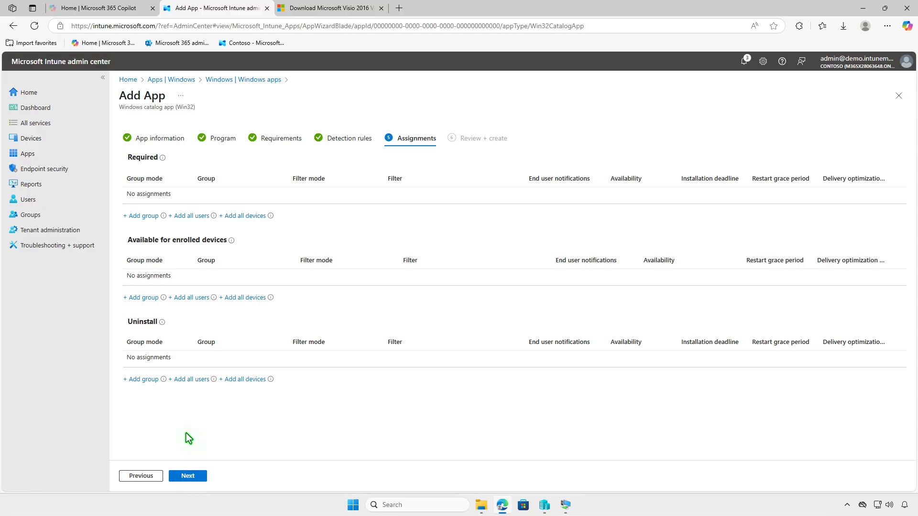
# - Assign the app as available for enrolled devices to the Test_Users group and add the app
pyautogui.click(153, 299)
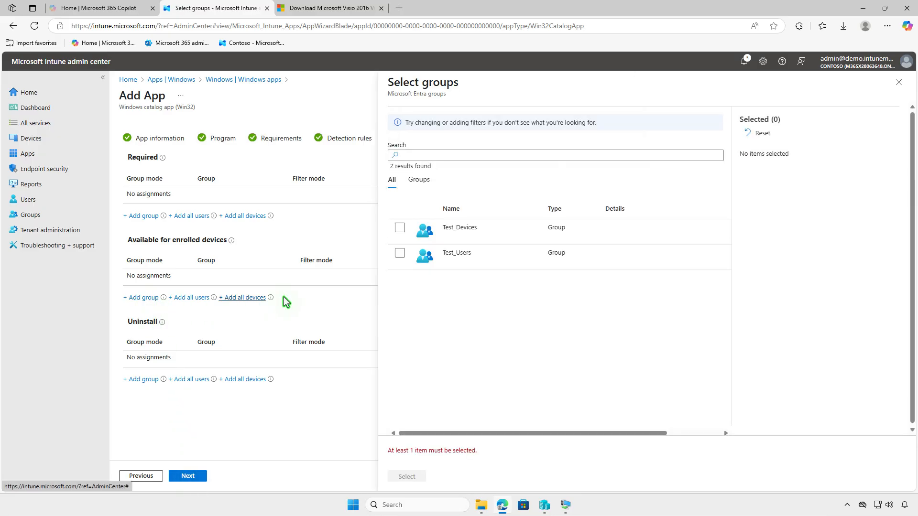
pyautogui.click(400, 254)
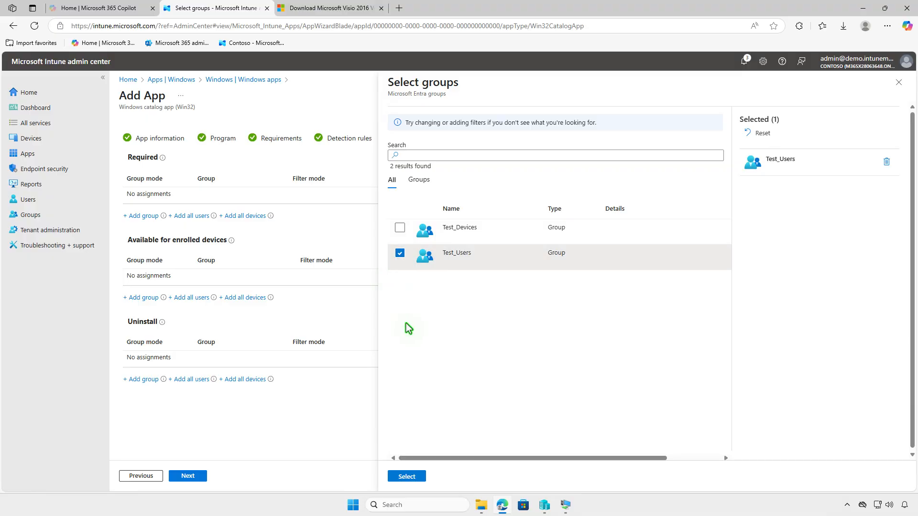
pyautogui.click(407, 476)
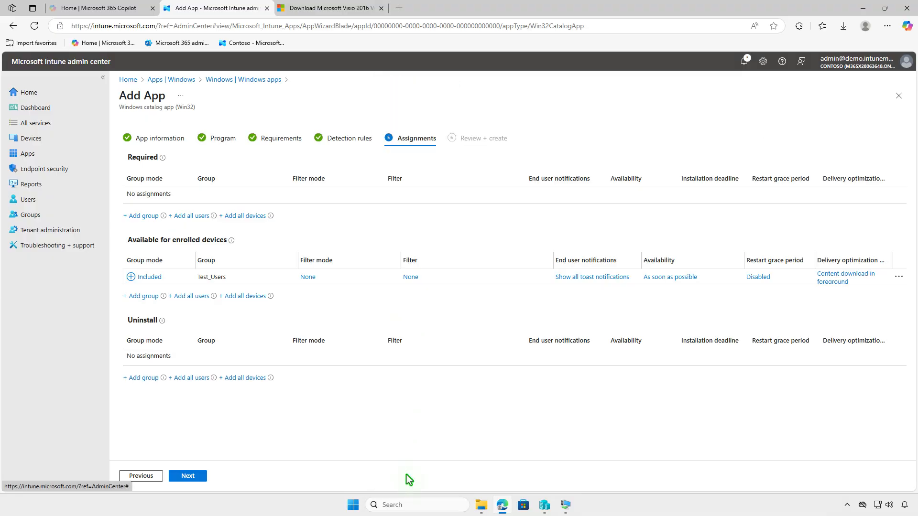
pyautogui.click(187, 475)
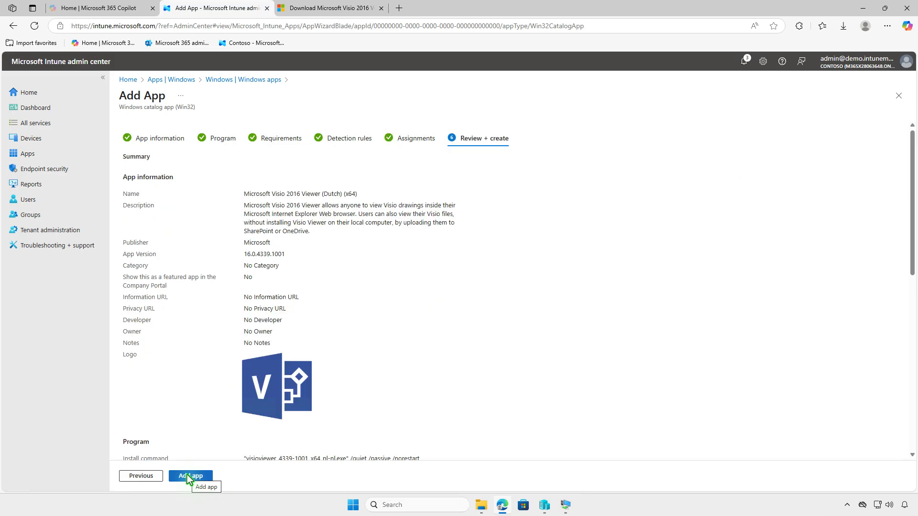
pyautogui.click(188, 476)
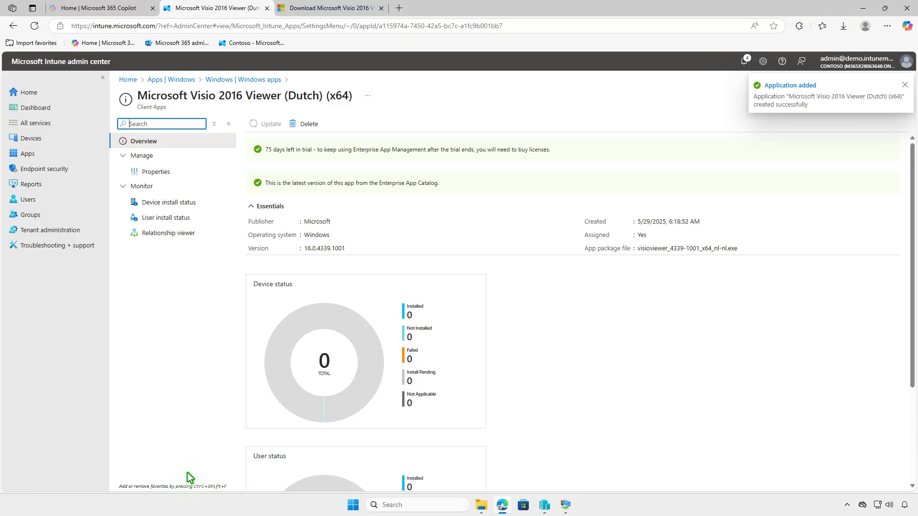
# - Switch to the Windows 10 virtual machine and open Company Portal
pyautogui.click(862, 9)
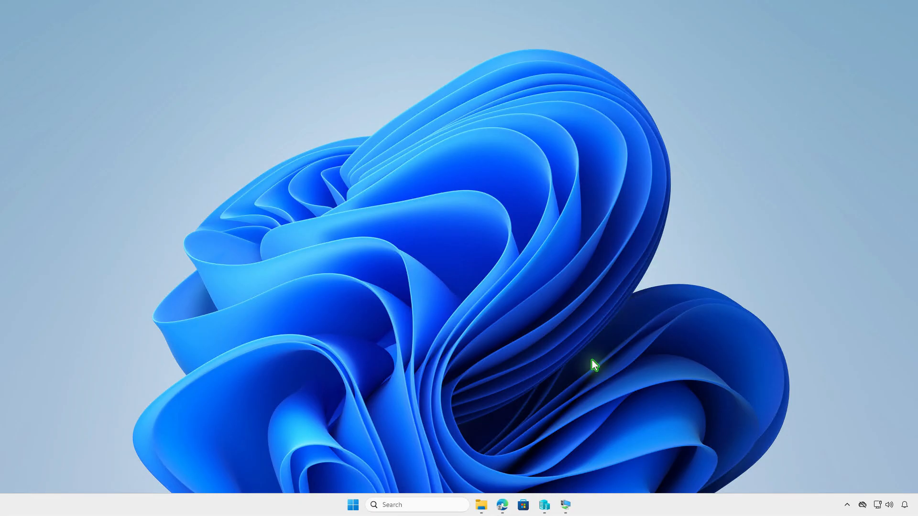
pyautogui.click(567, 506)
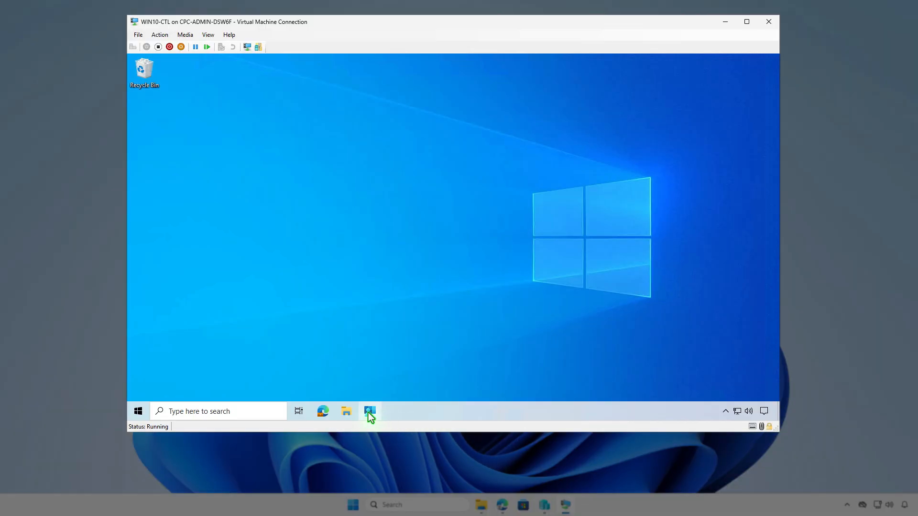
pyautogui.click(369, 412)
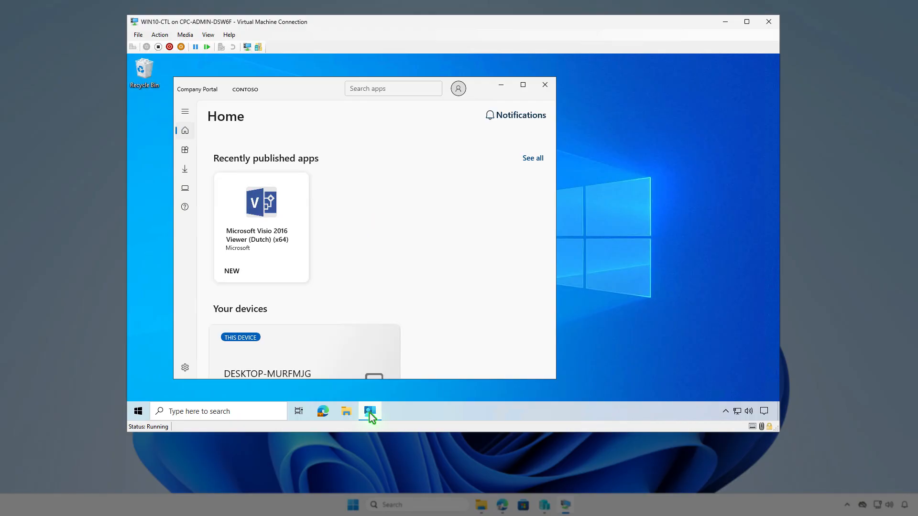
# - Install Microsoft Visio 2016 Viewer (Dutch) (x64) from the Company Portal apps list and open the notification center
pyautogui.click(185, 152)
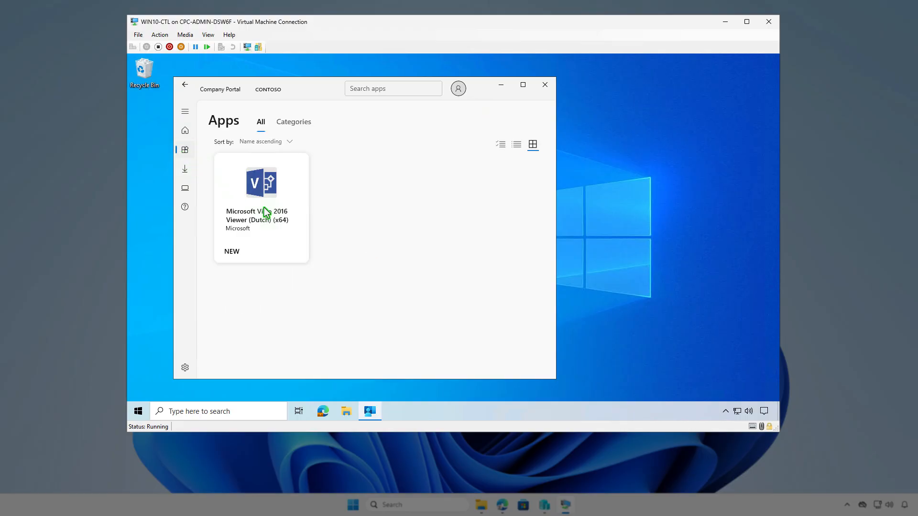
pyautogui.click(282, 232)
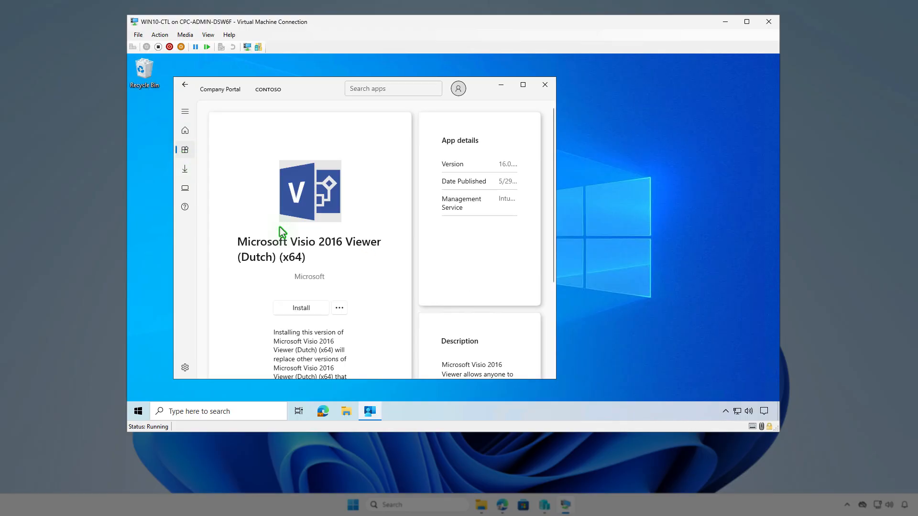
pyautogui.click(316, 309)
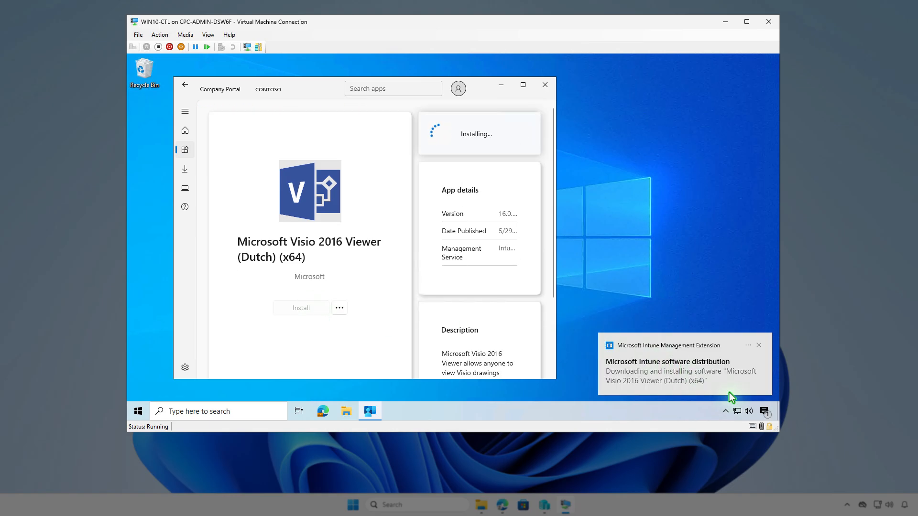
pyautogui.click(764, 414)
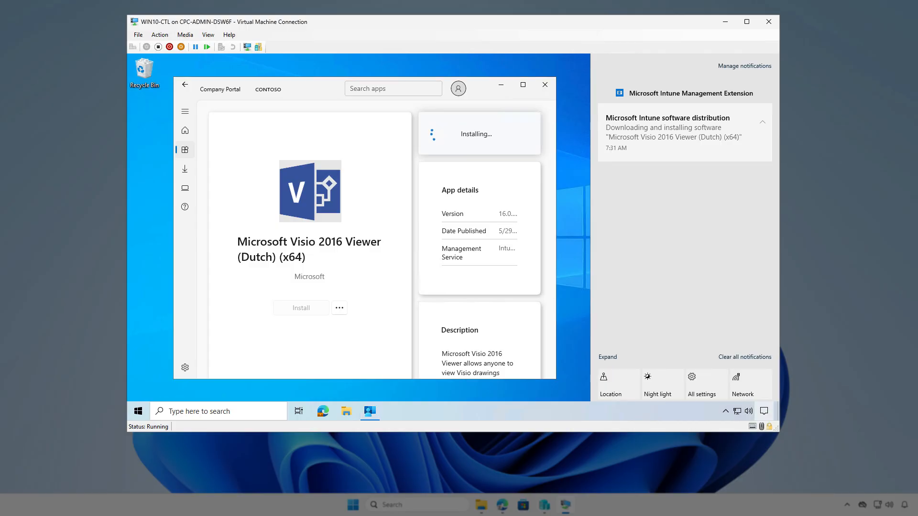